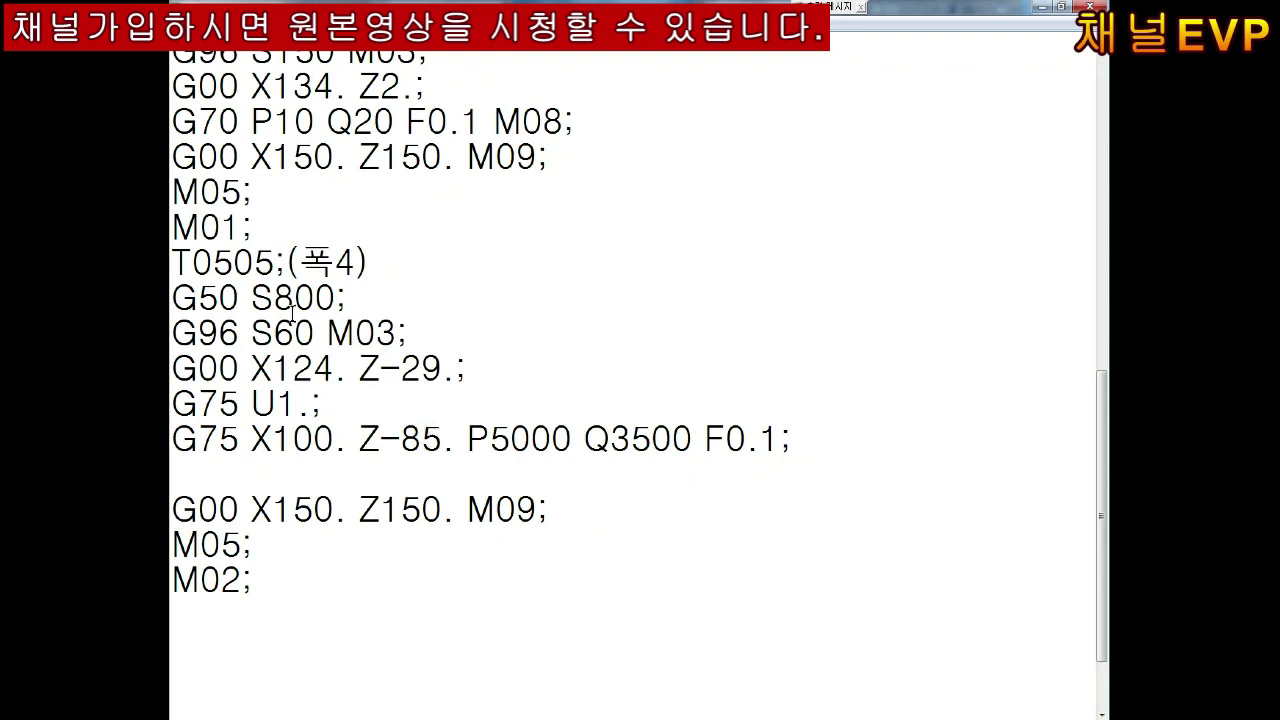
Add a new line reading G00 X124. Z- after the G75 X100. Z-85. grooving line.
mouse_move(191, 262)
left_mouse_down()
mouse_move(313, 368)
mouse_move(285, 474)
left_mouse_up()
left_click(276, 614)
left_click(285, 540)
left_click(792, 432)
key("Return")
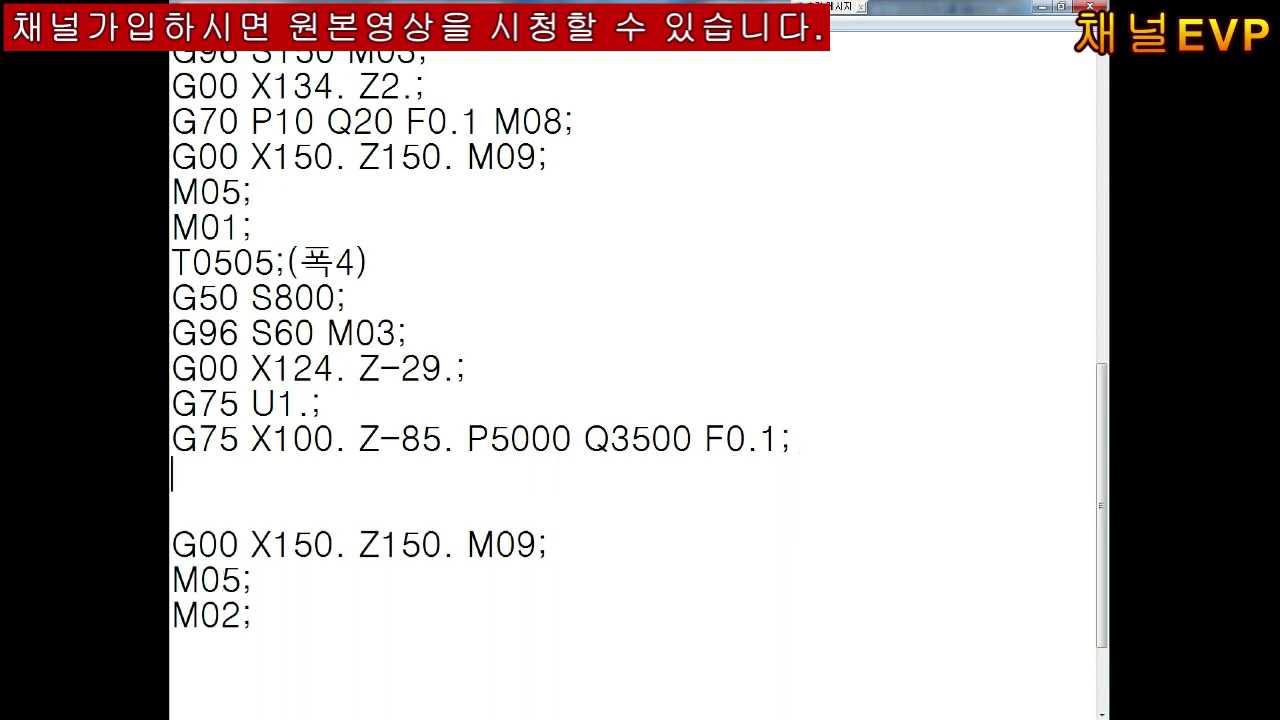
type("G00 X")
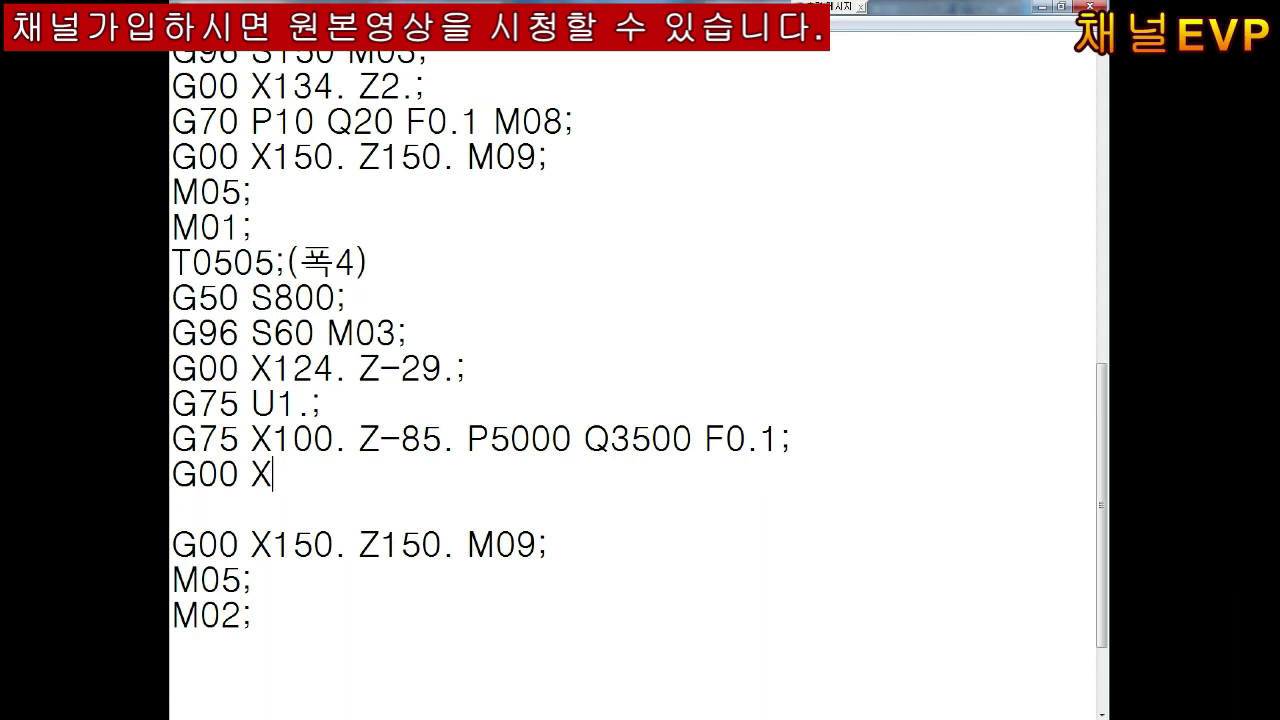
type("124. ")
type("Z-")
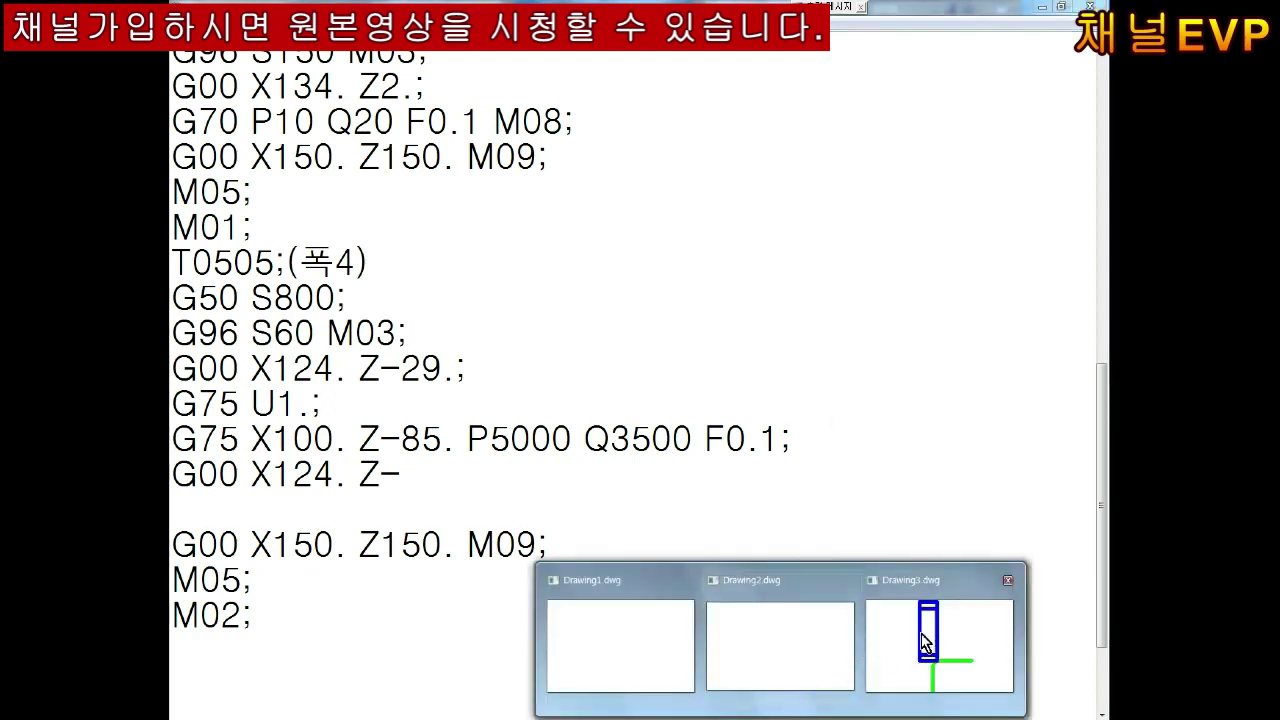
In AutoCAD, dimension the groove rectangle's bottom width as 4, then return to Notepad.
left_click(943, 630)
scroll(624, 436, "down", 4)
scroll(590, 280, "up", 2)
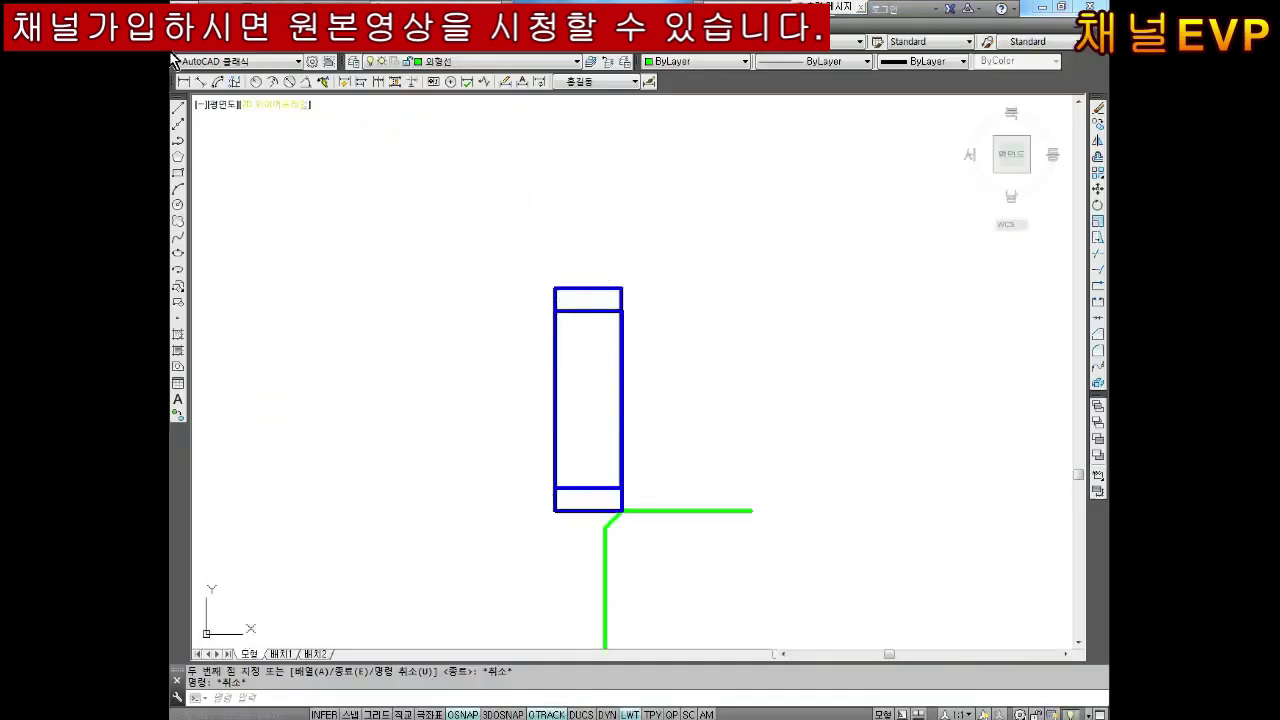
left_click(183, 81)
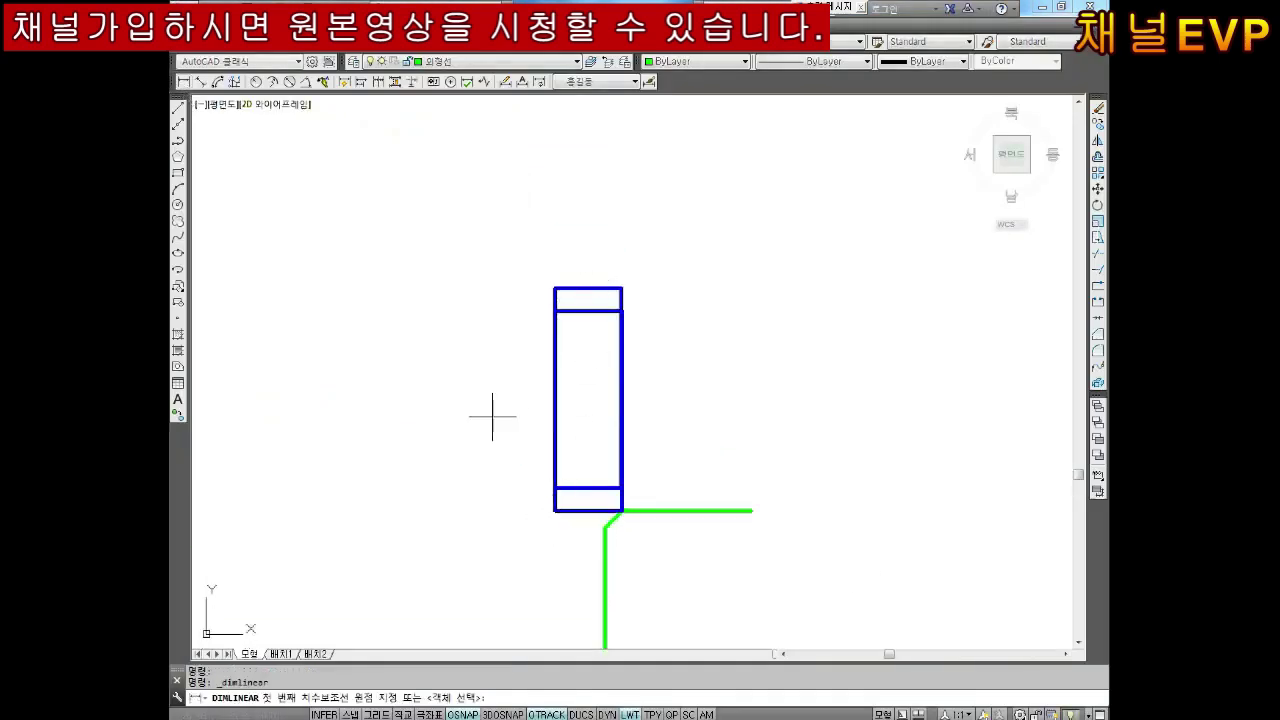
left_click(555, 511)
left_click(621, 511)
left_click(588, 247)
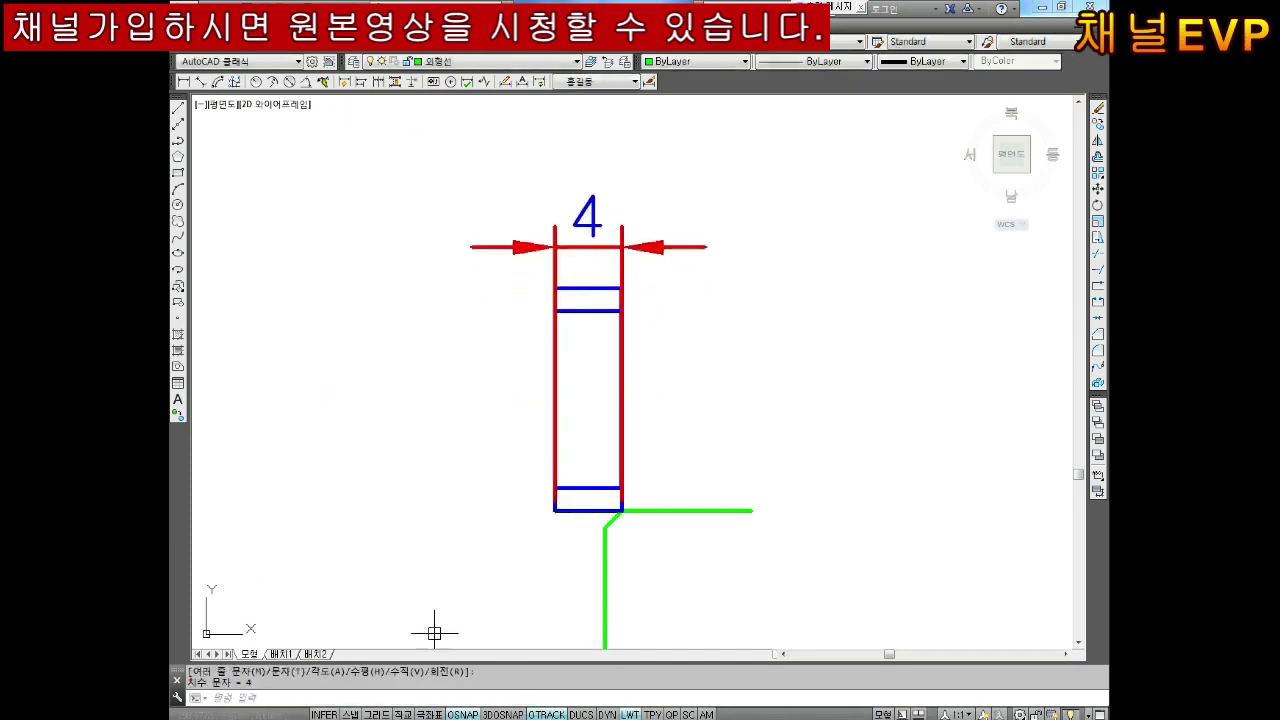
left_click(537, 657)
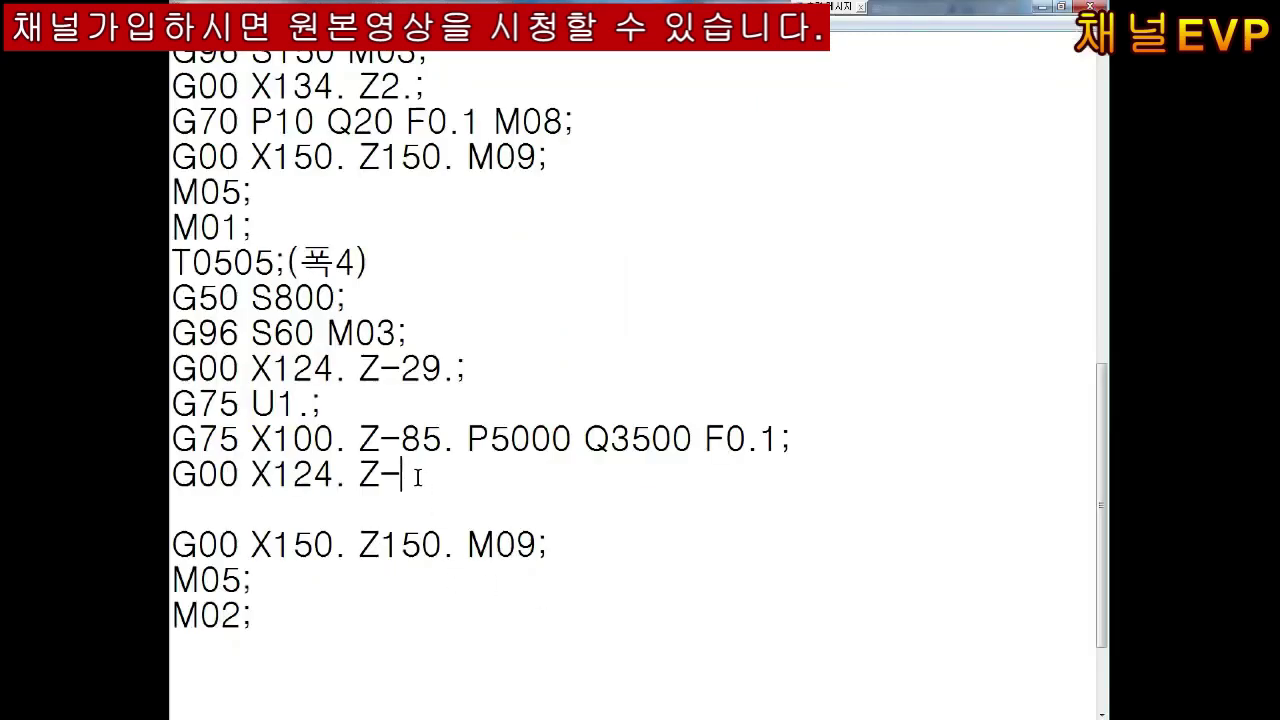
Complete the approach line as G00 (X124.) Z-28.; with X124. bracketed.
type("2")
type("8.;")
key("Return")
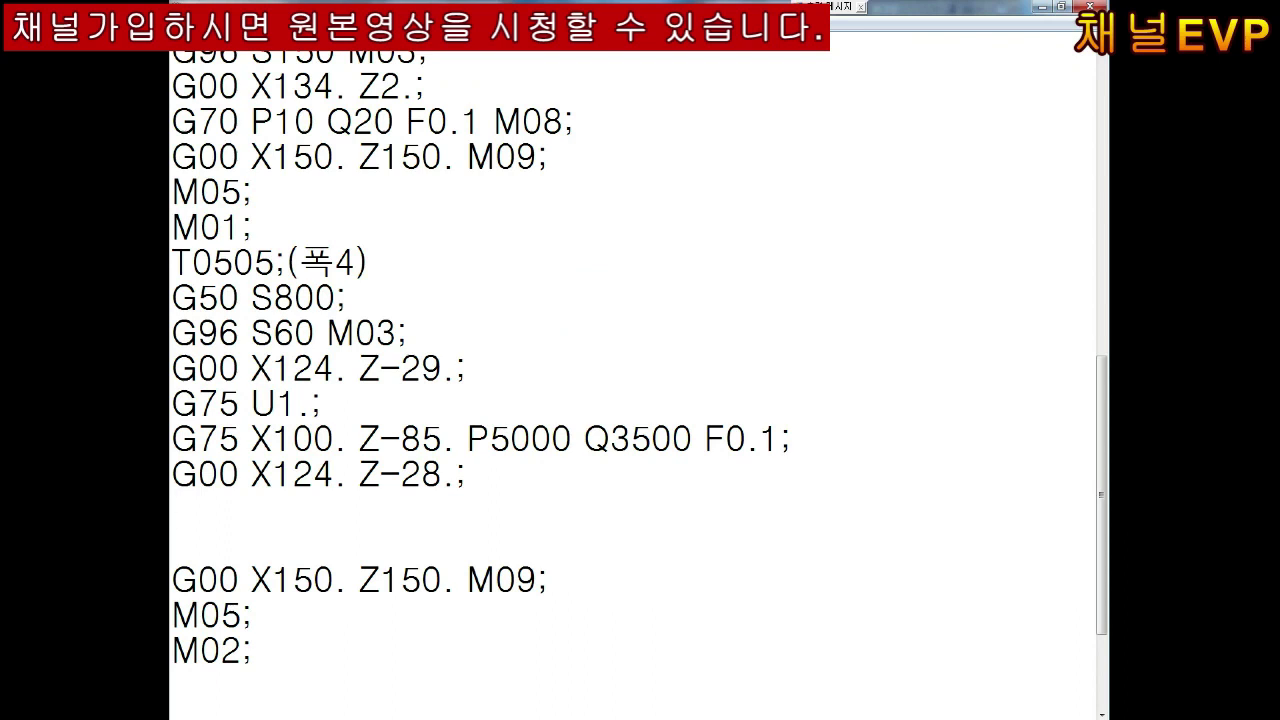
key("Up")
key("Right")
key("Right")
key("Right")
key("Right")
type("(")
key("Right")
key("Right")
key("Right")
key("Right")
key("Right")
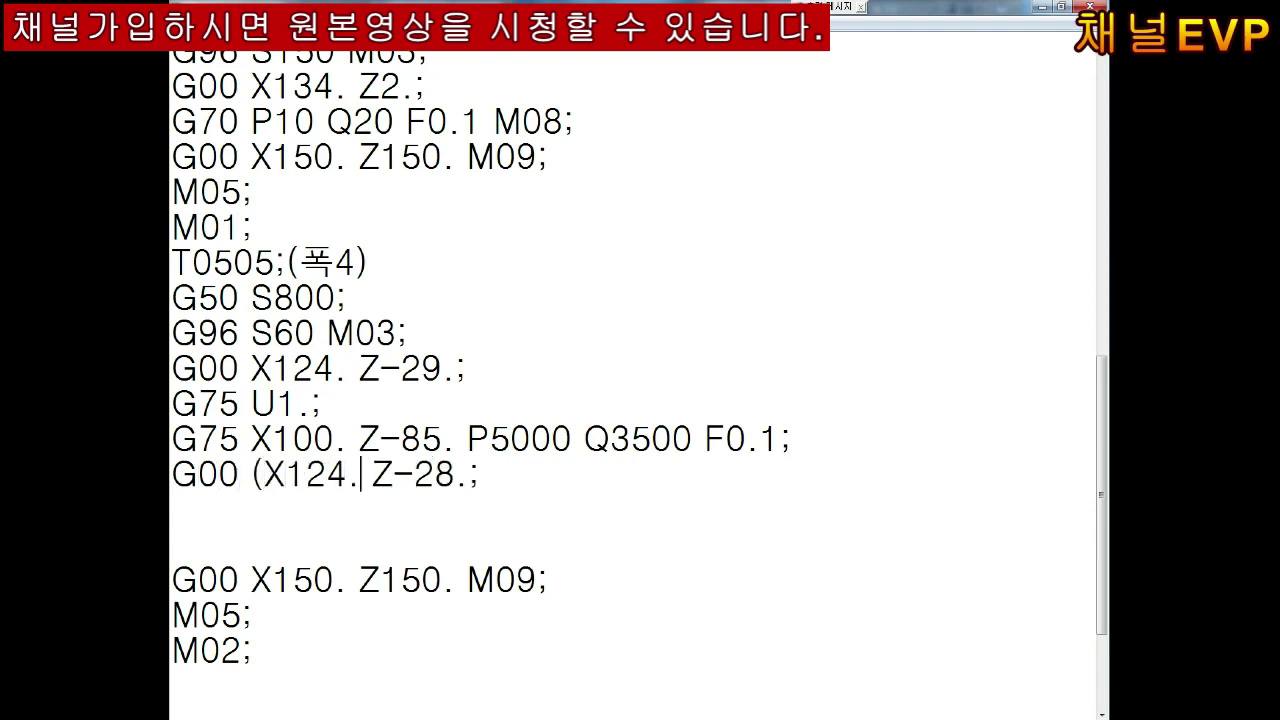
type(")")
key("Right")
key("Right")
key("Right")
key("Right")
key("Right")
key("Right")
key("Return")
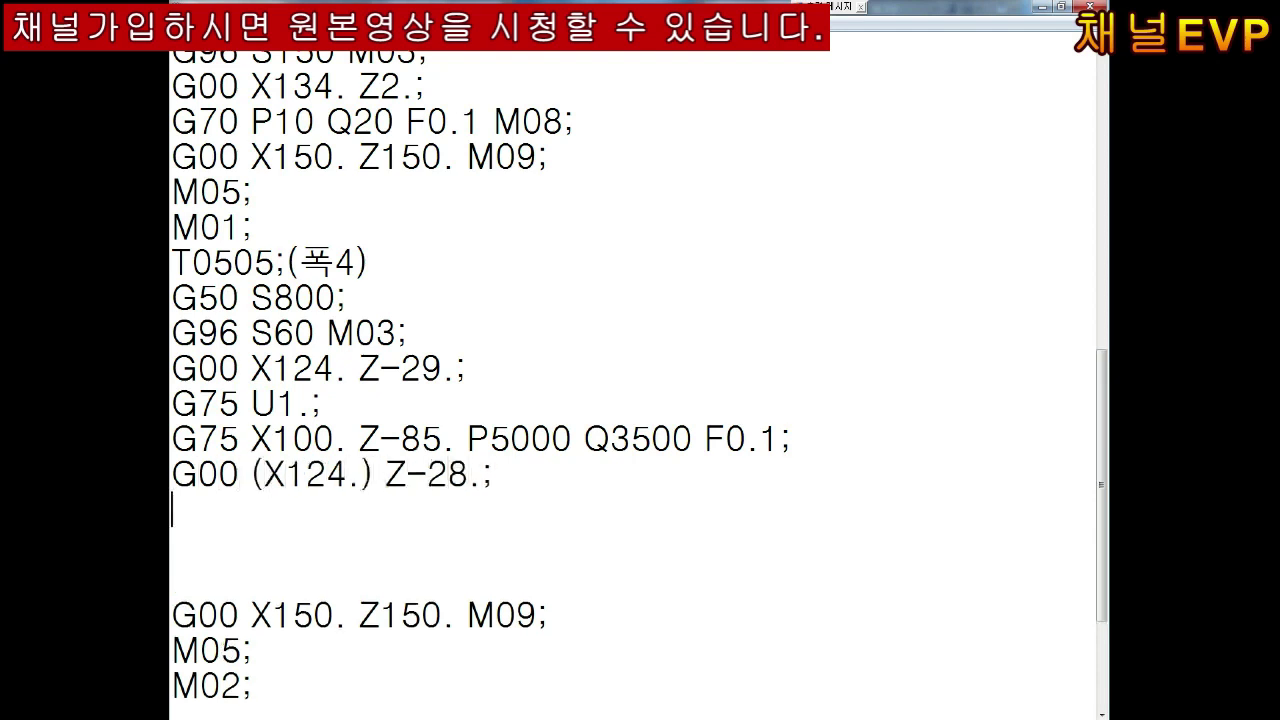
Add lines G01 X120.;, X118. Z-29.;, Z-30.;, G00 X124.; and begin a Z- line.
type("G01 X")
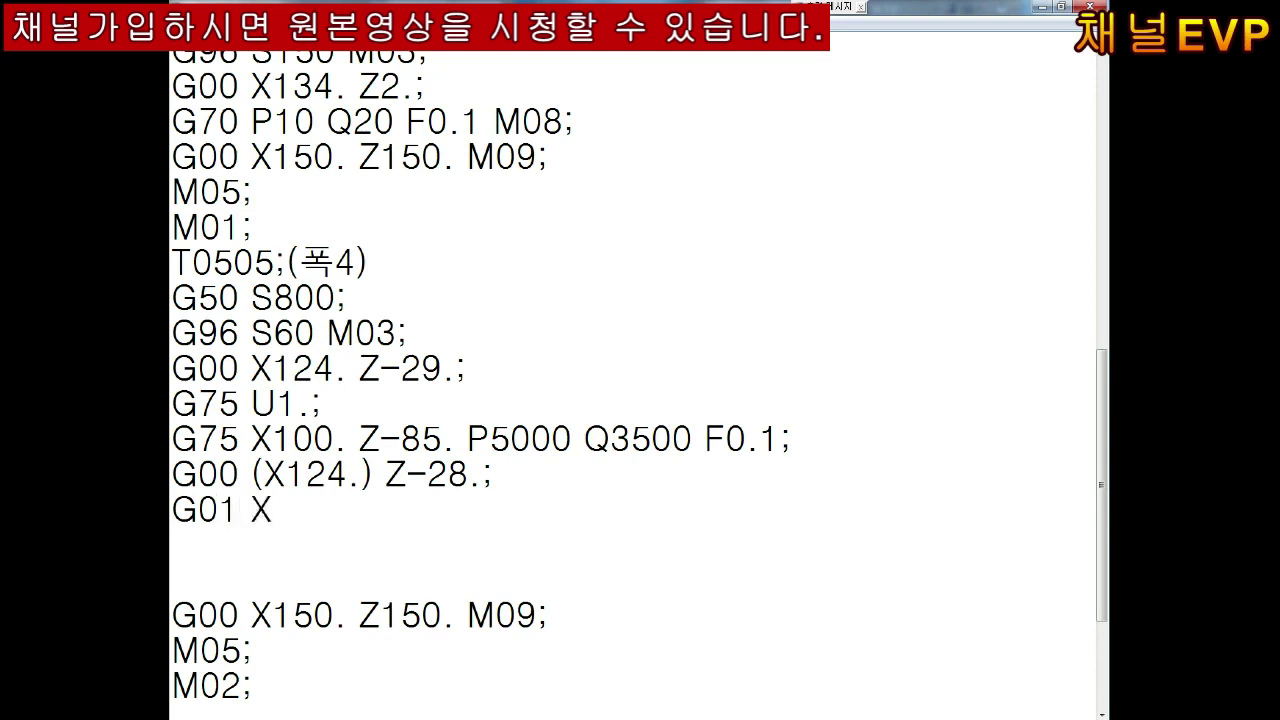
type("120.;")
key("Return")
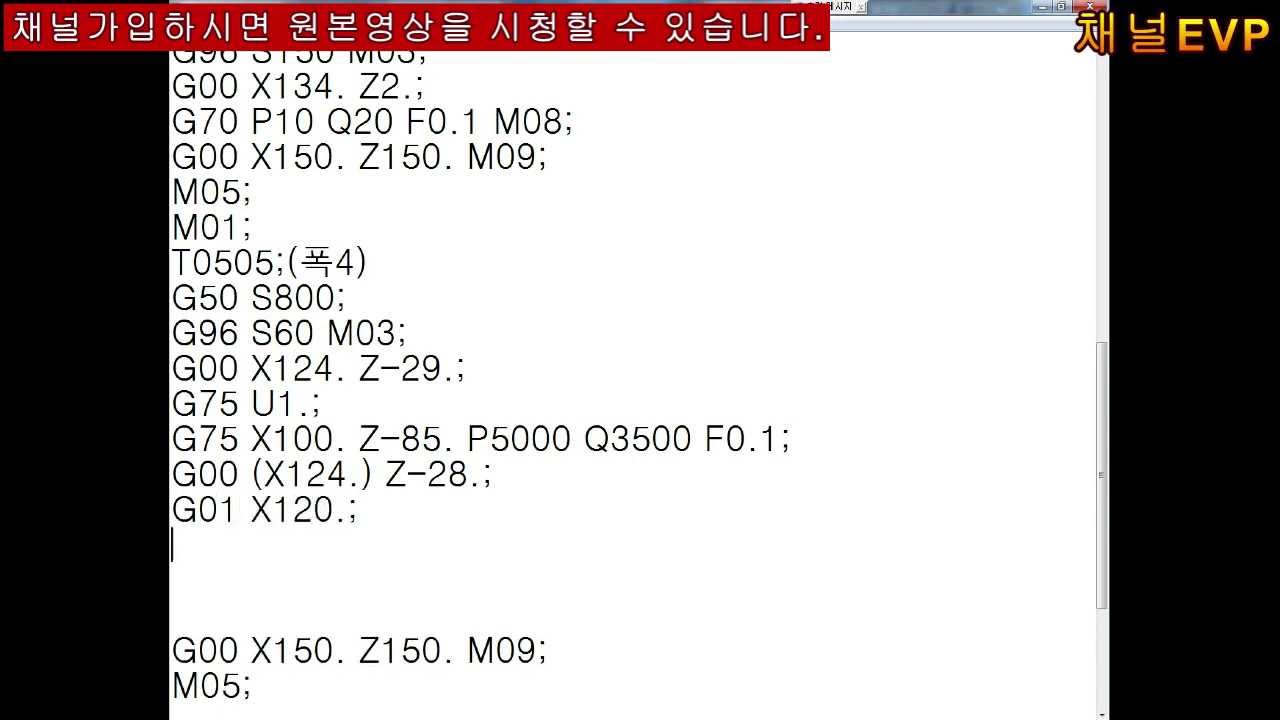
type("X")
type("1")
type("54")
key("BackSpace")
key("BackSpace")
type("\\")
key("BackSpace")
type("18. Z-29")
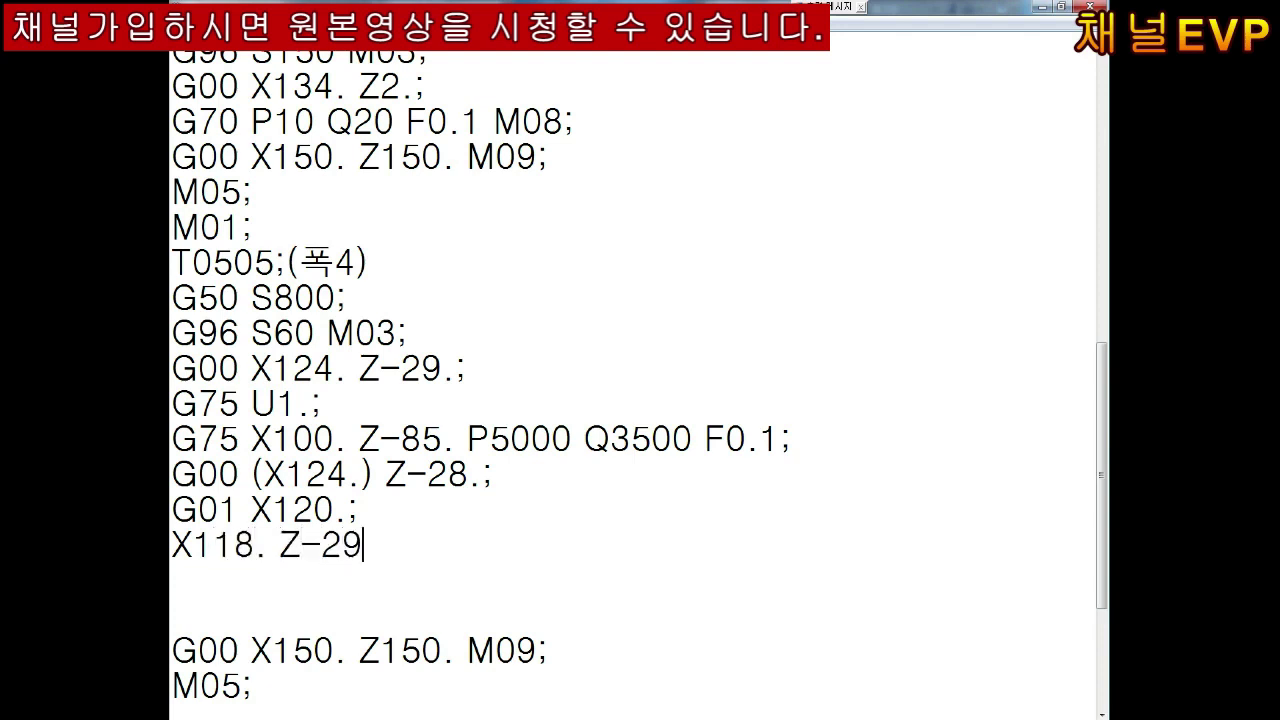
type(".;")
key("Return")
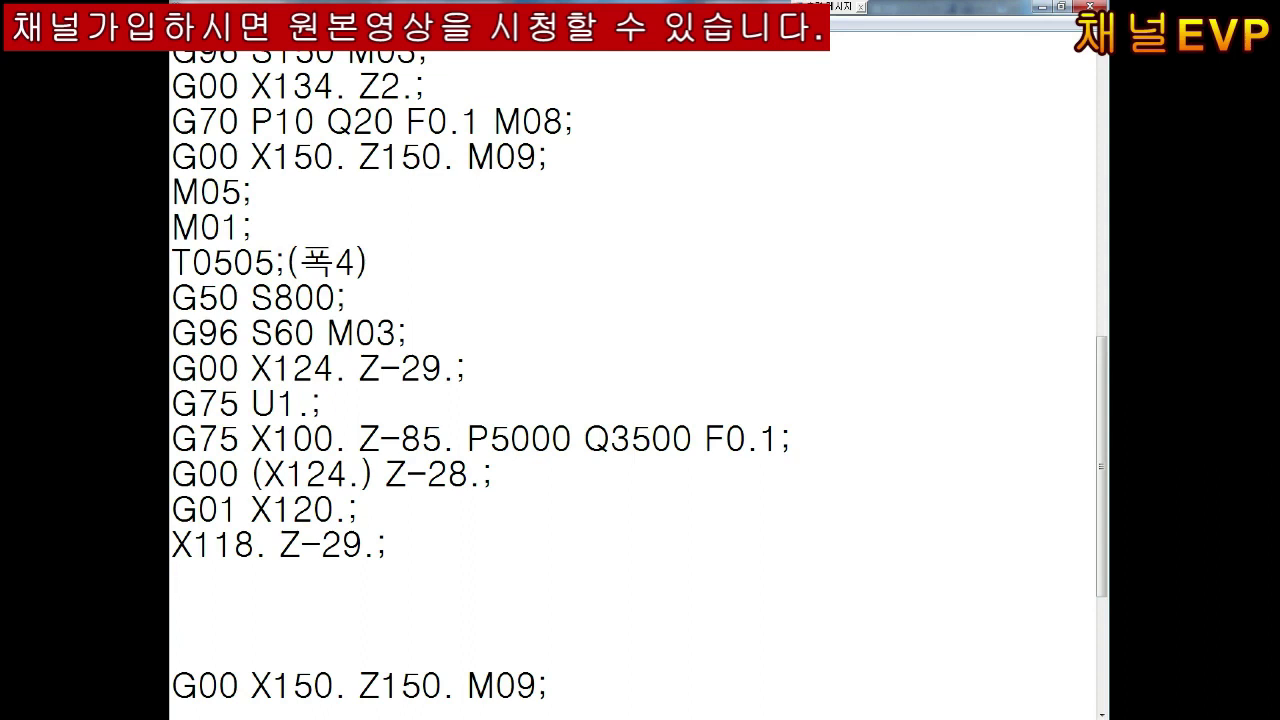
type("Z-")
type("30.;")
key("Down")
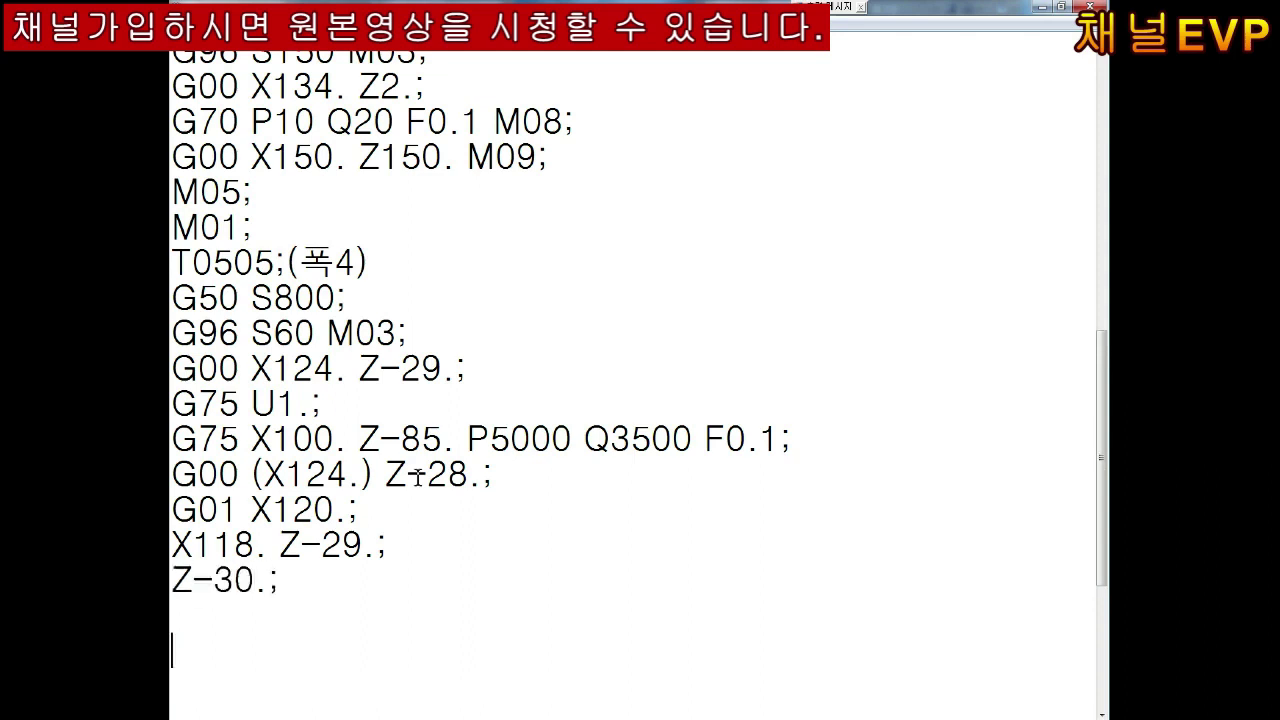
type("G00 X")
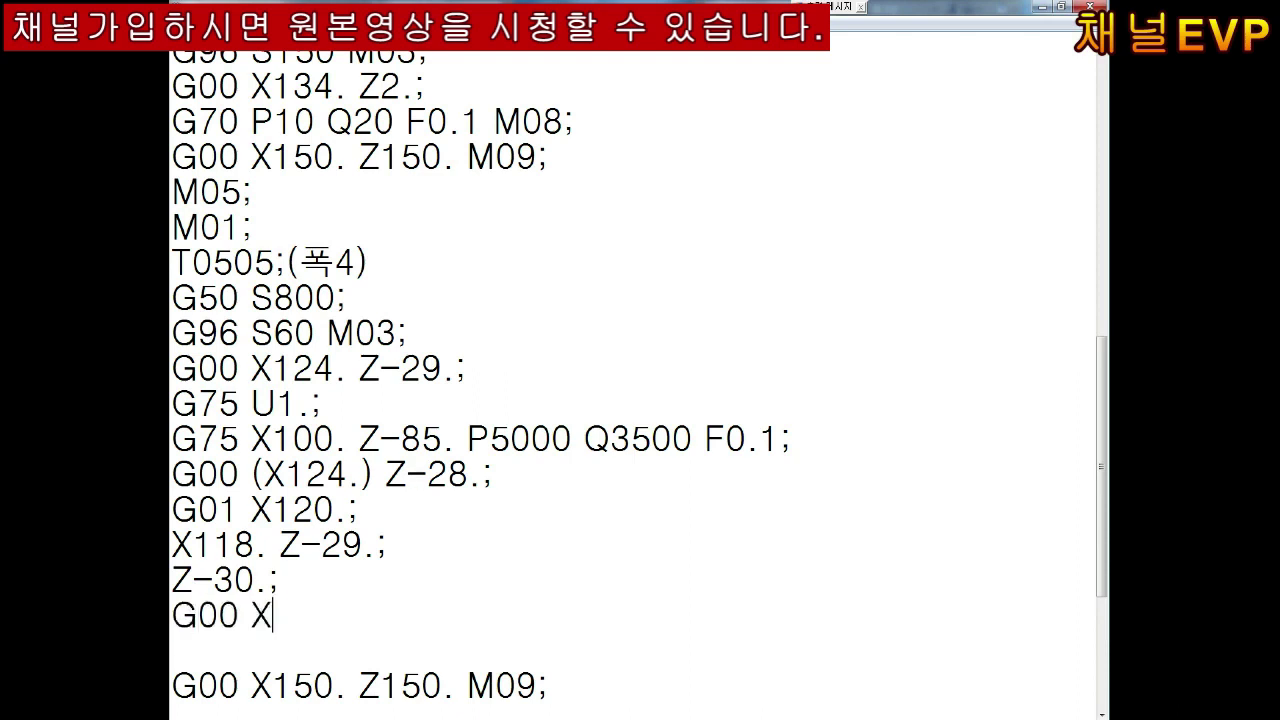
type("124.;")
key("Return")
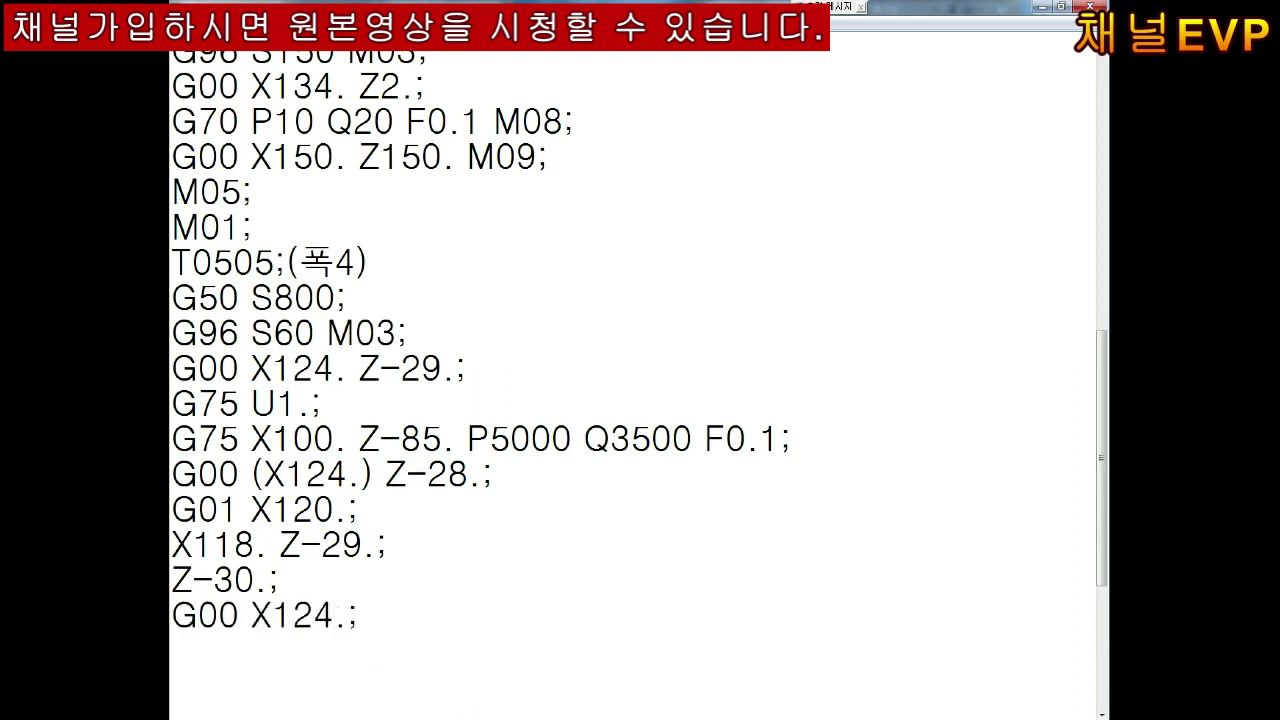
type("Z-")
scroll(646, 470, "down", 1)
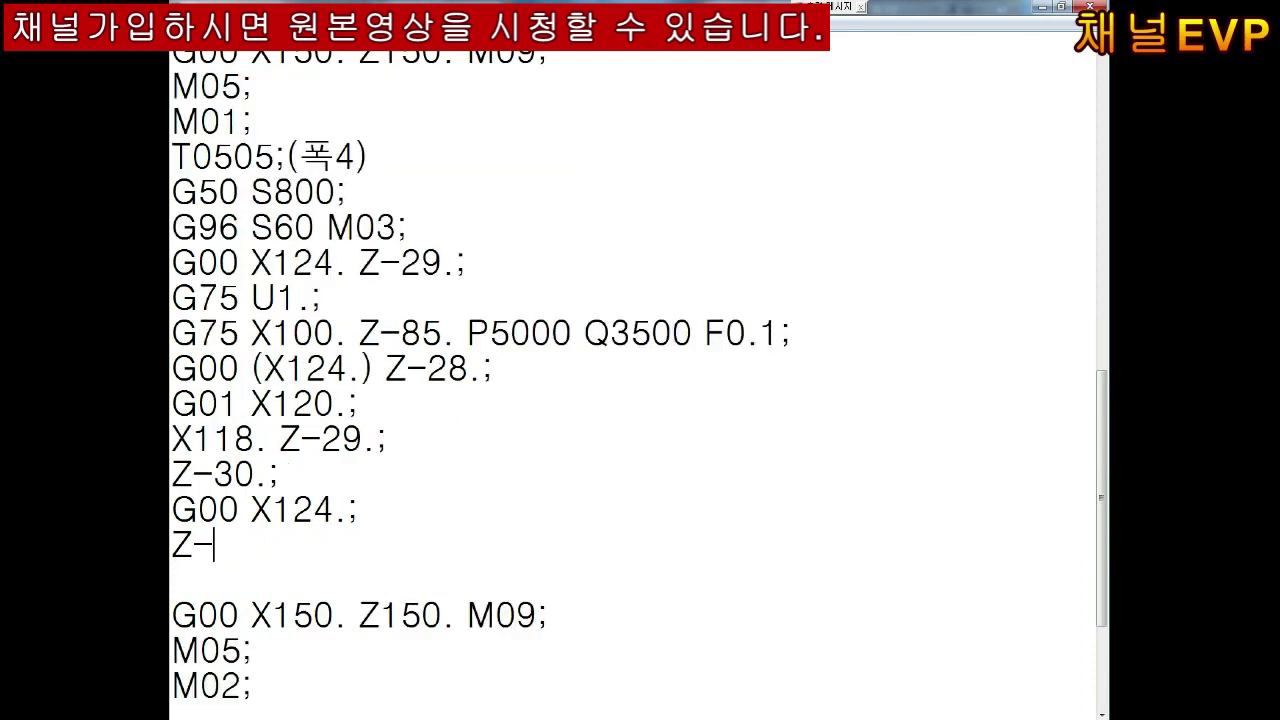
In AutoCAD, copy the groove rectangle using its lower-left corner as the base point.
left_click(937, 640)
middle_click_drag(543, 449, 603, 409)
key("Escape")
type("co")
key("Return")
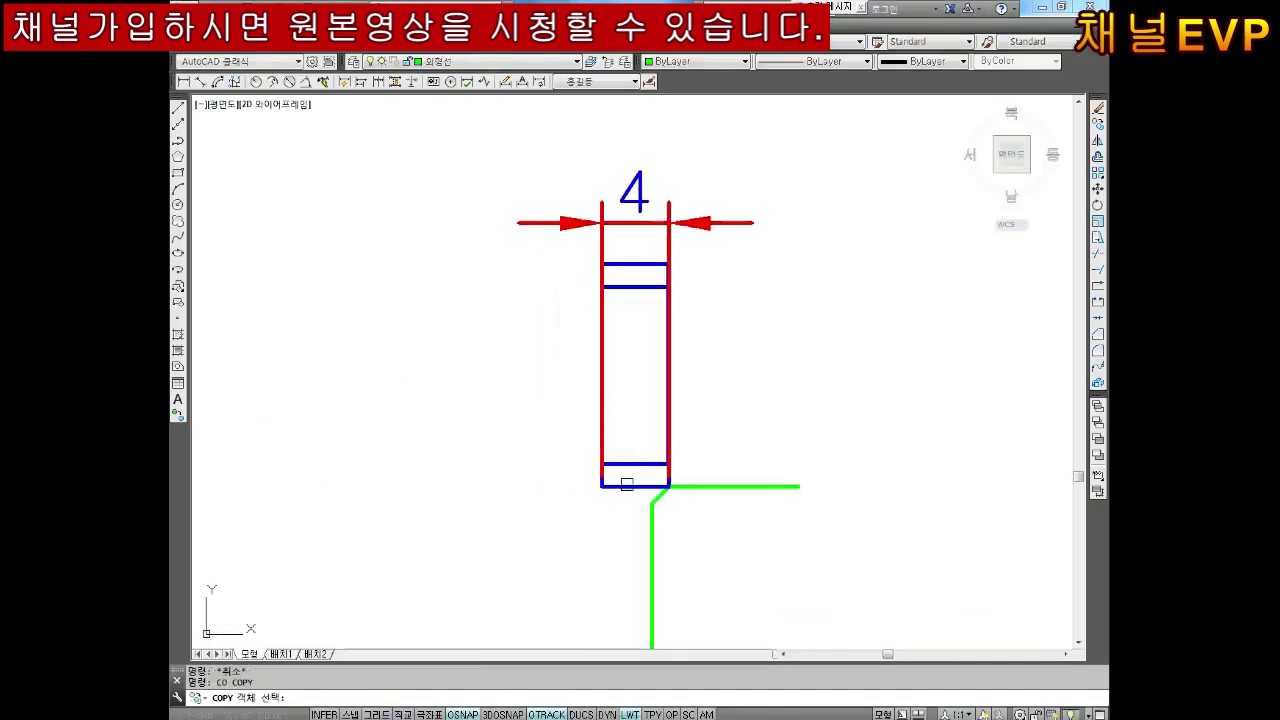
left_click(623, 486)
key("Return")
left_click(601, 486)
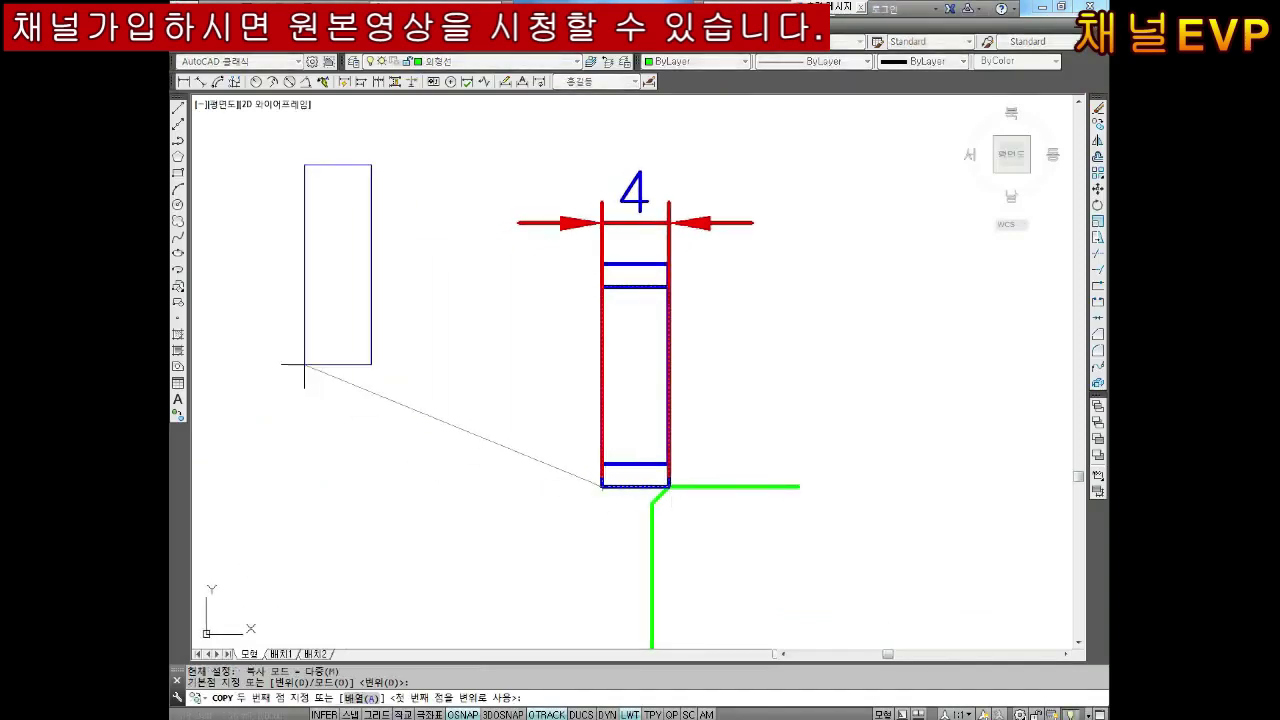
Place the rectangle copy at the green profile's chamfer corner and return to Notepad.
scroll(300, 371, "down", 2)
middle_click_drag(766, 337, 773, 449)
scroll(421, 432, "up", 2)
scroll(423, 425, "up", 2)
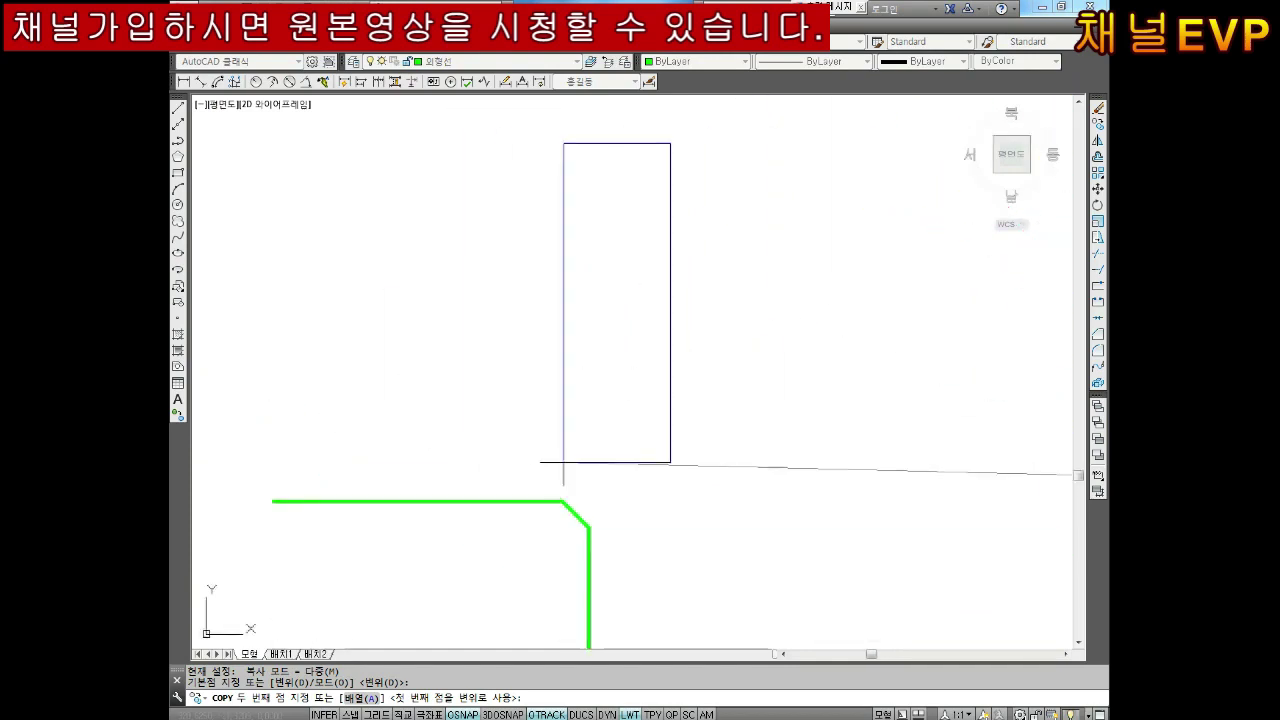
left_click(560, 466)
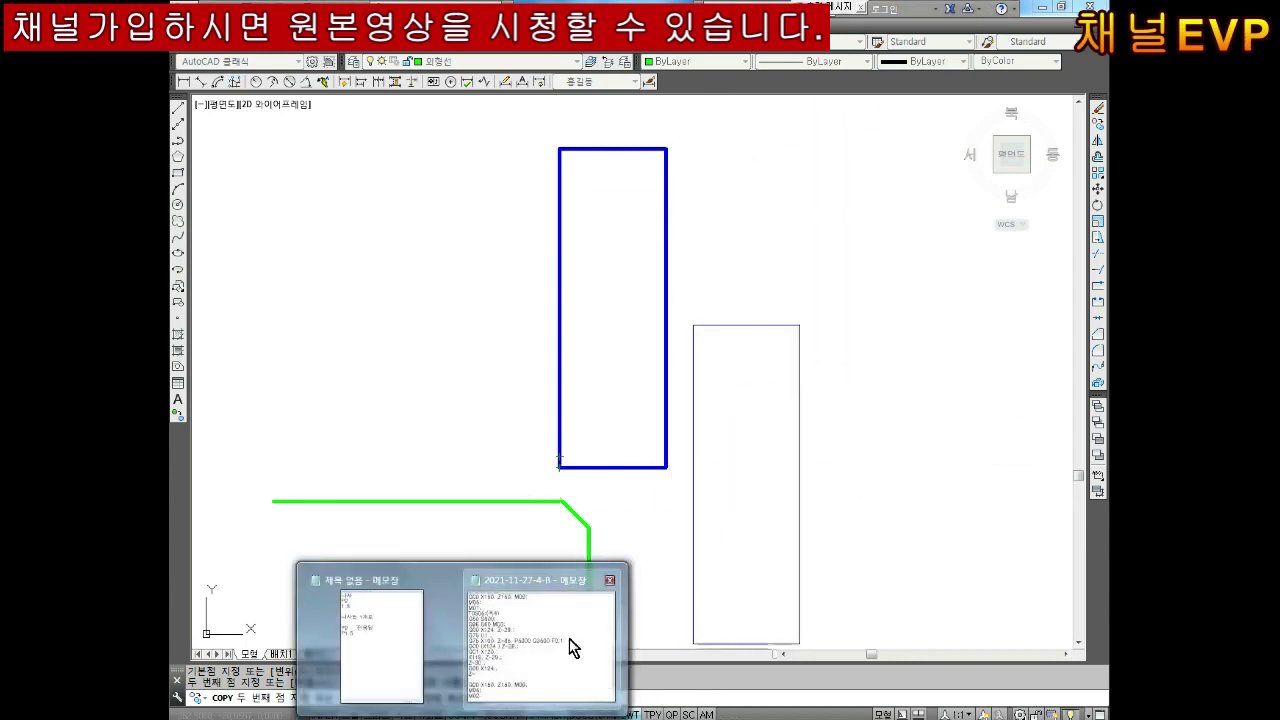
left_click(571, 651)
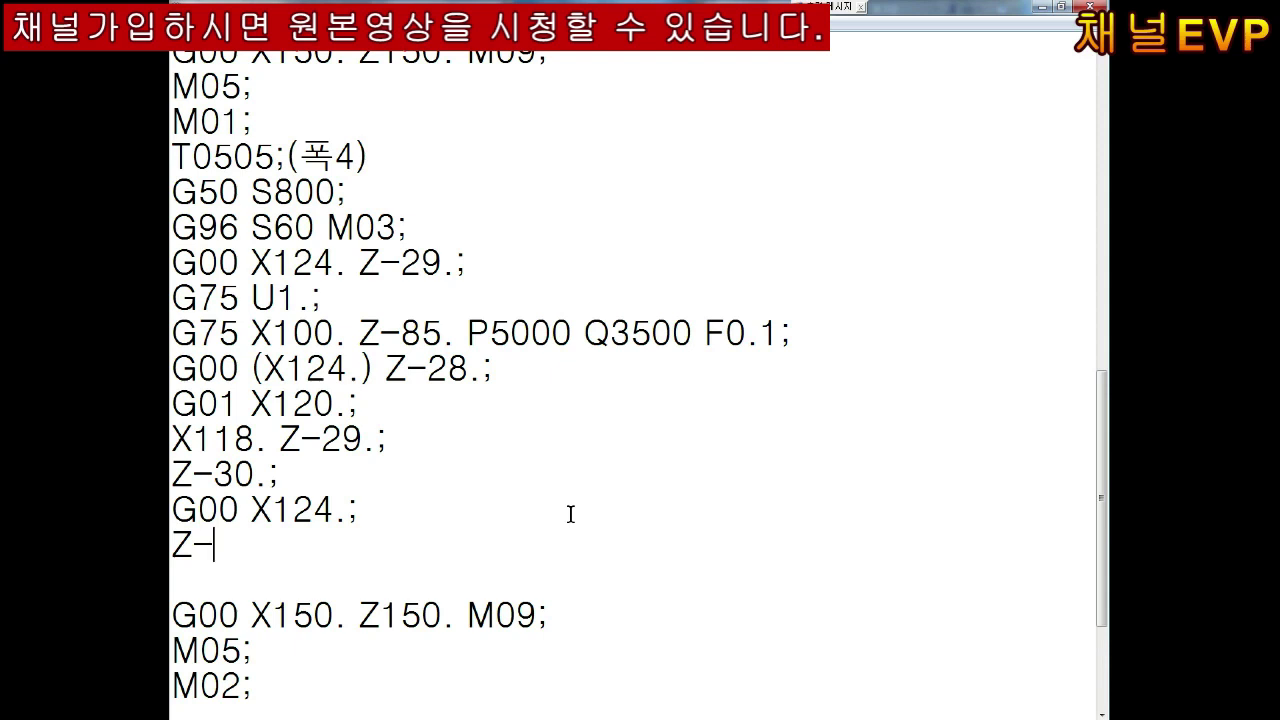
Complete the line as Z-86.; and add the feed line G01 X120.;.
type("86.;")
key("Return")
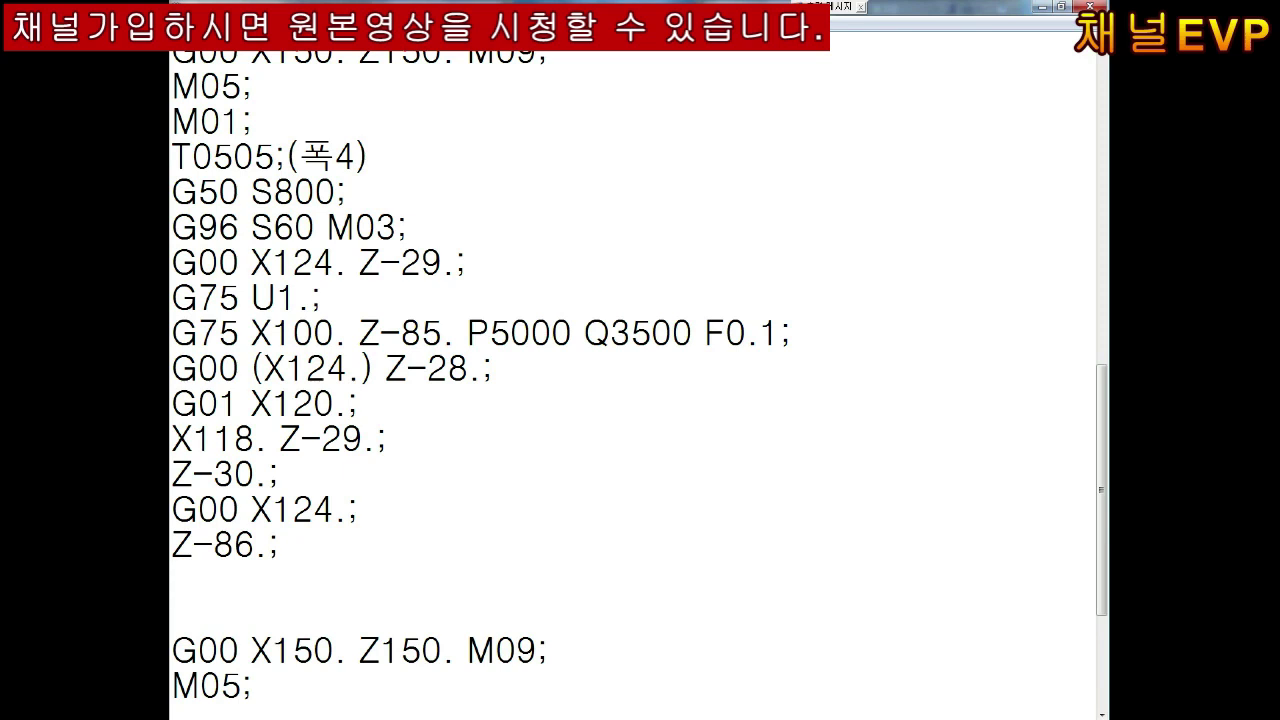
type("G01 X")
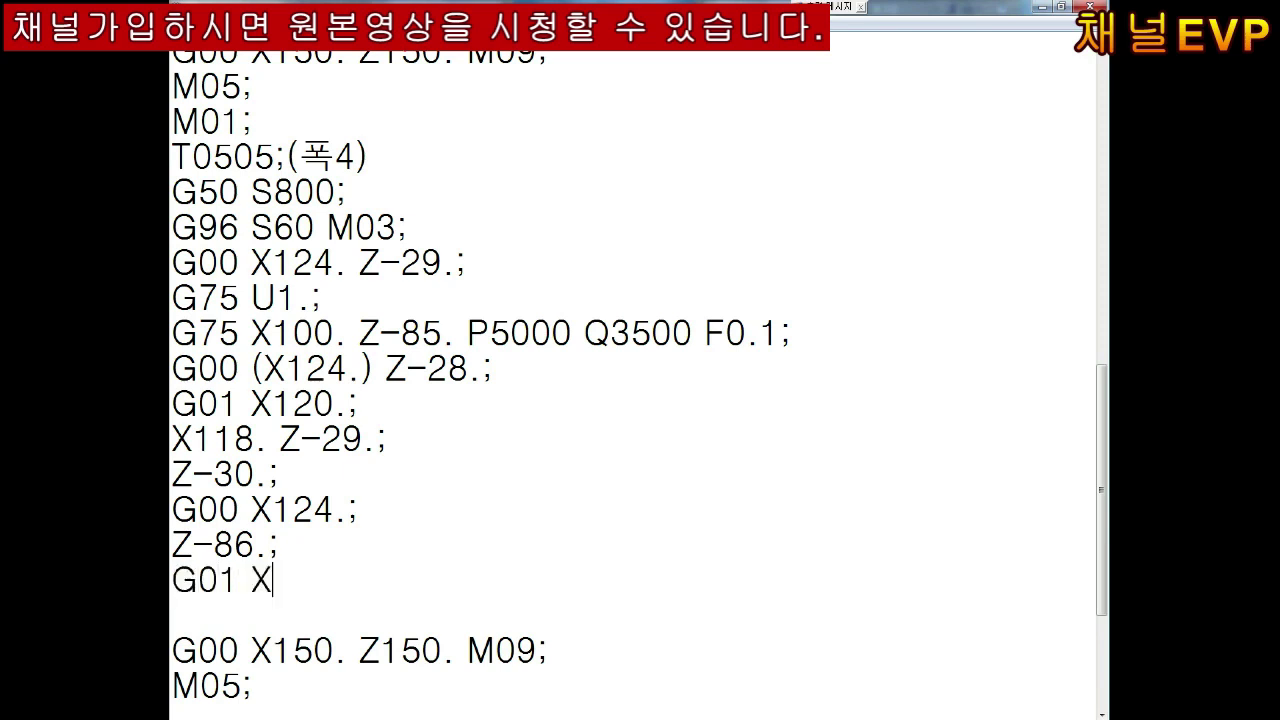
type("118.")
key("BackSpace")
key("BackSpace")
key("BackSpace")
type("2")
type("0.")
type("1")
key("End")
key("Return")
Add the chamfer moves X118. Z-85.;, Z-84.; and the rapid G00 X124.;.
type("X")
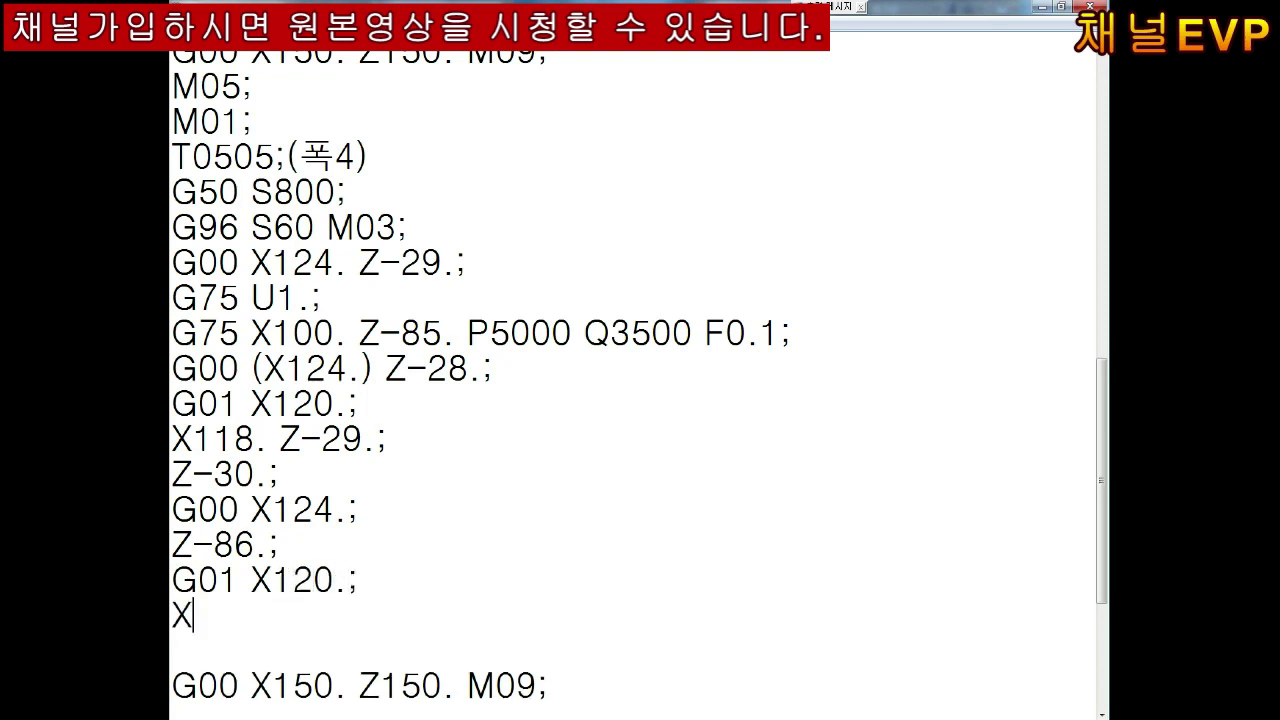
type("118")
type("₩")
key("BackSpace")
key("BackSpace")
type(".")
type(" Z-85.;")
key("Return")
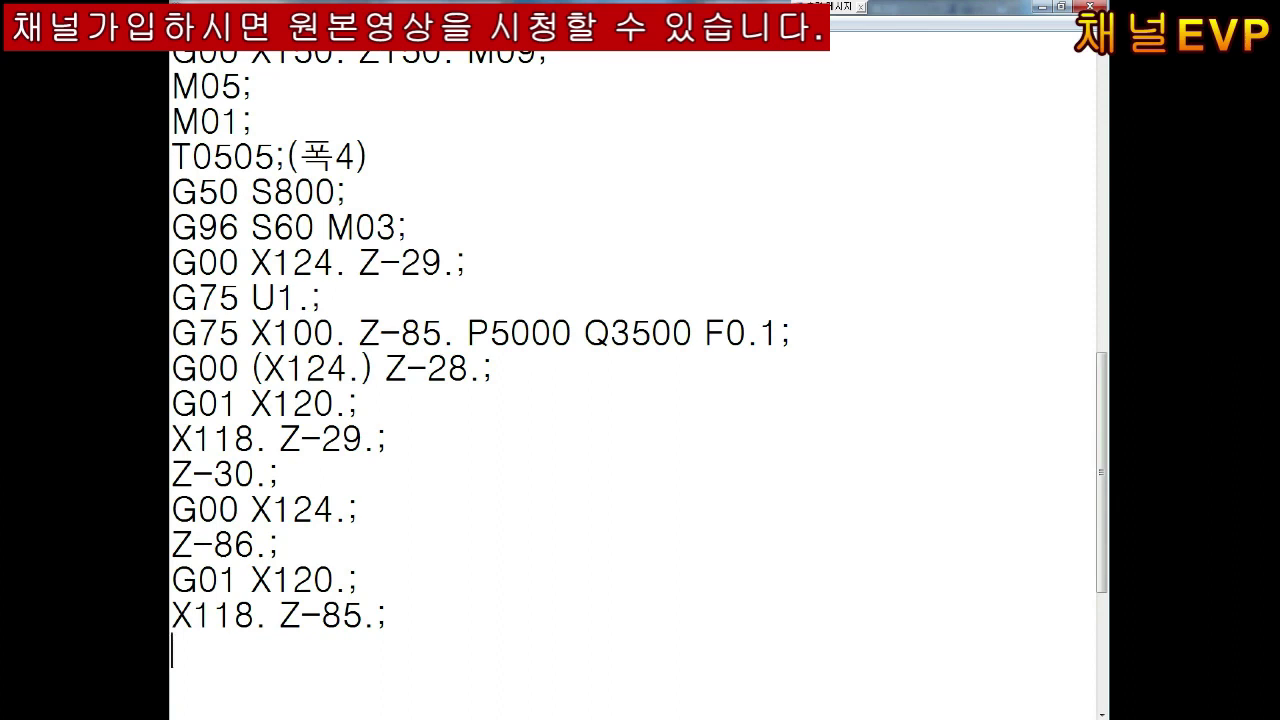
type("Z")
type("-84.")
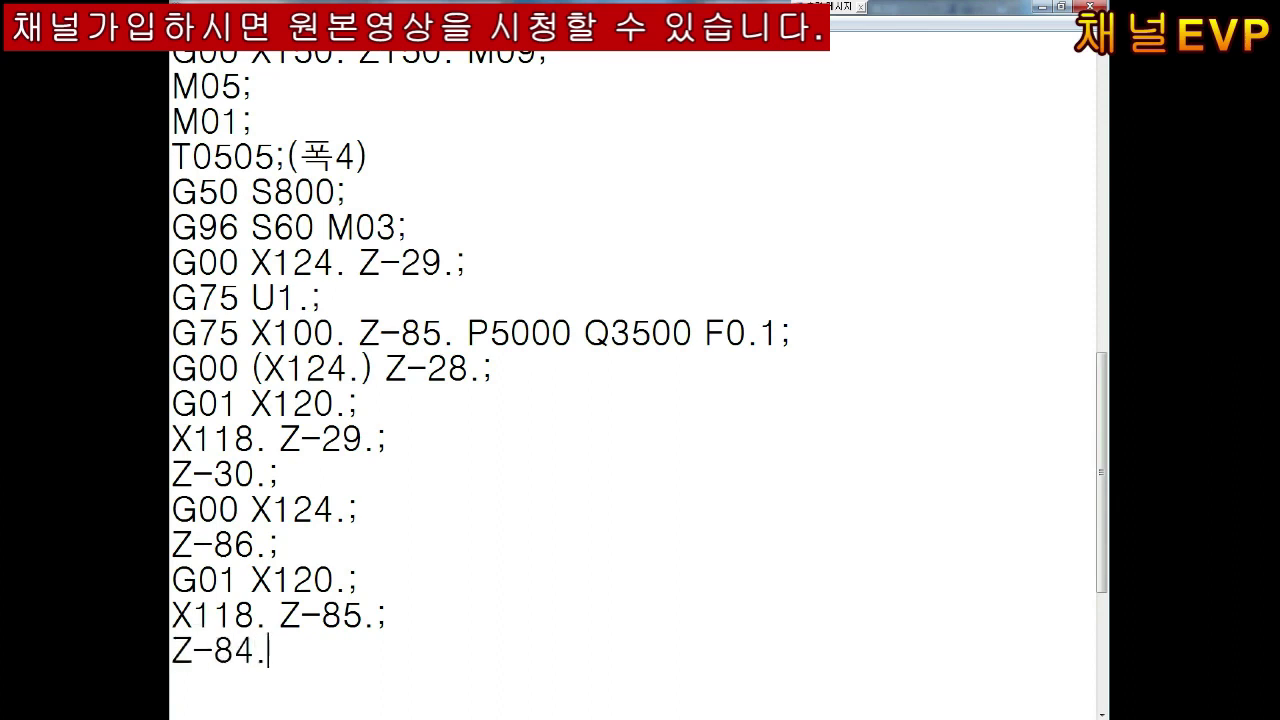
type(";")
key("Return")
type("G00 X")
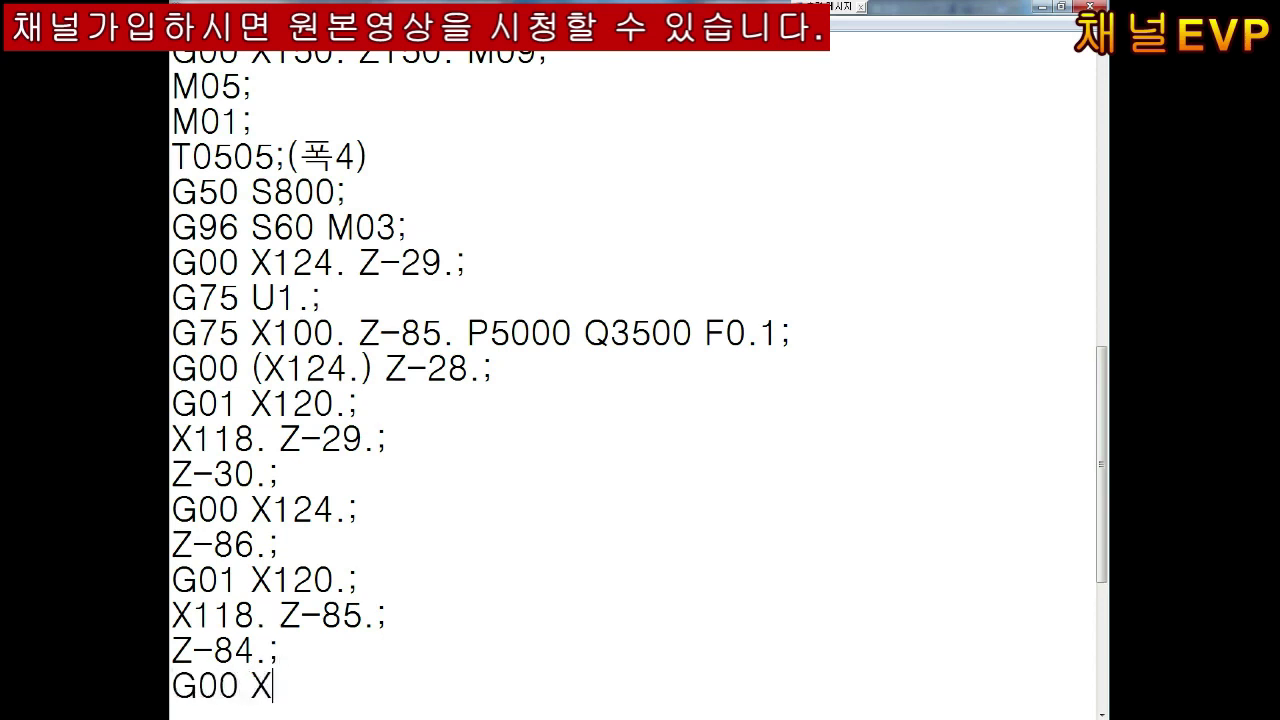
type("1")
type("24.;")
key("Return")
key("Return")
Merge the retract into a single X150. Z150.M09 line ahead of M05 and M02.
key("BackSpace")
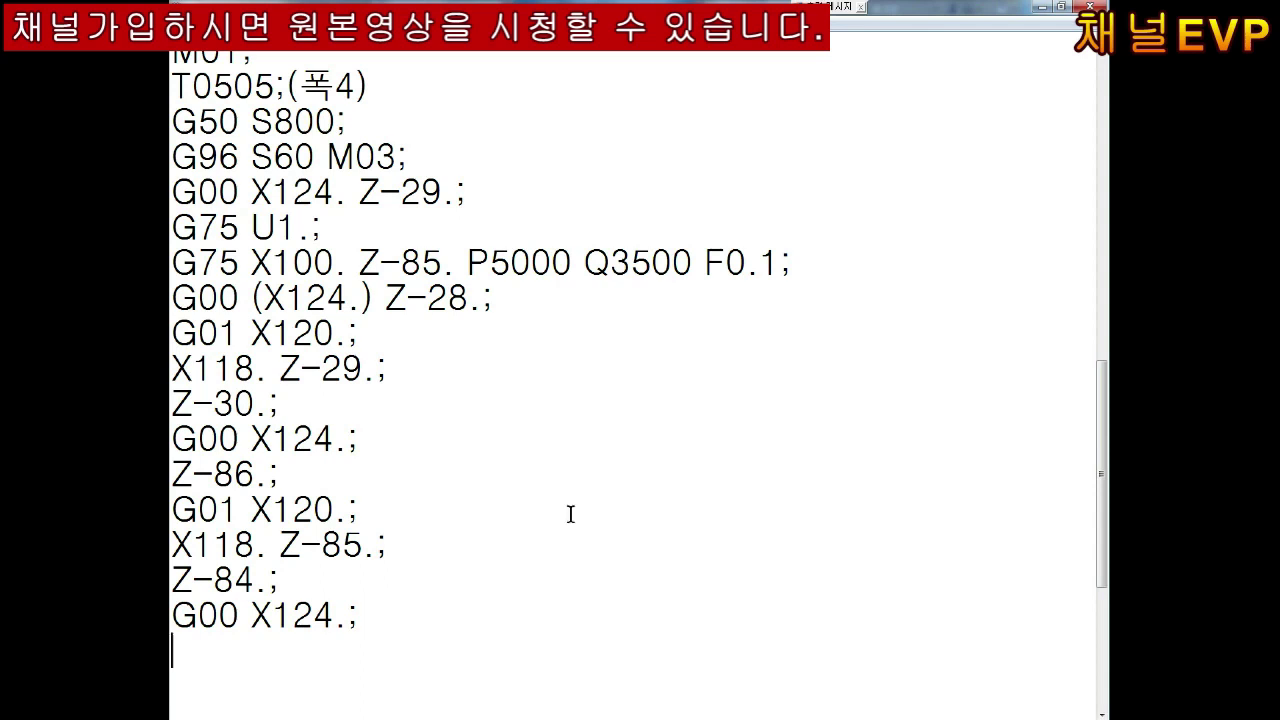
type("X150. Z150.")
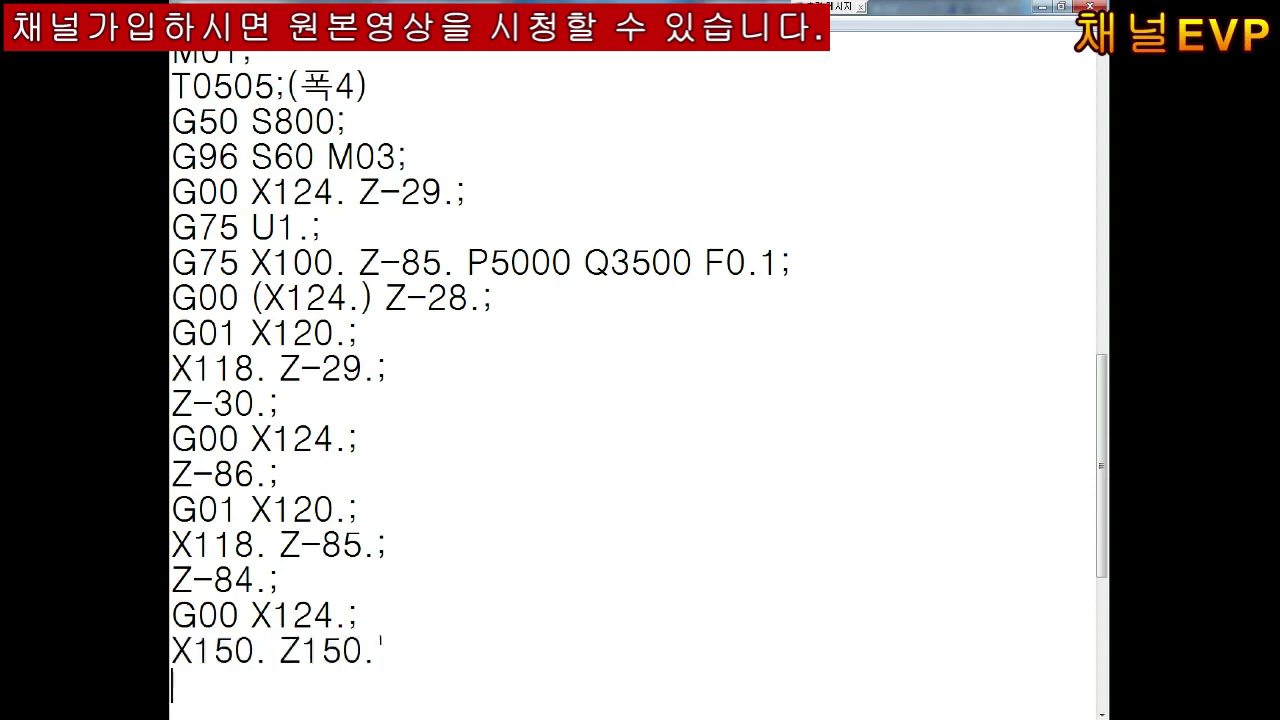
type(";")
key("Return")
key("Return")
key("ctrl+v")
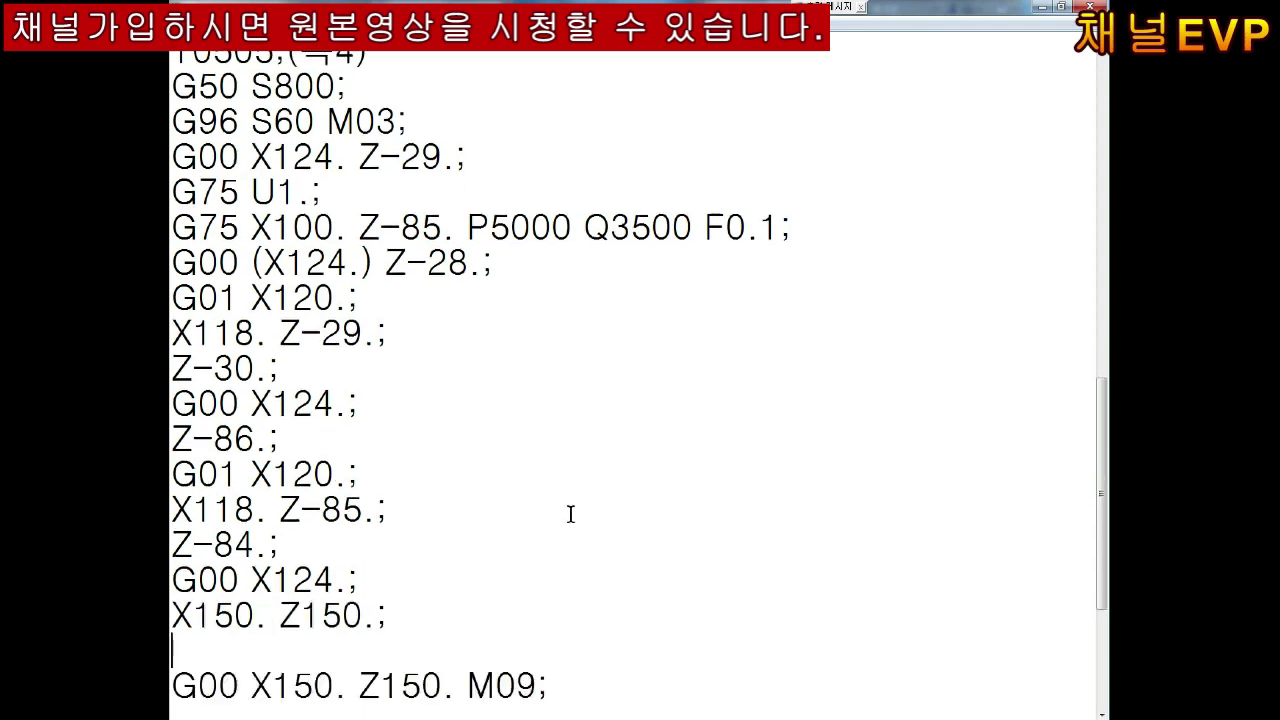
key("BackSpace")
key("Right")
key("Right")
key("Right")
key("Right")
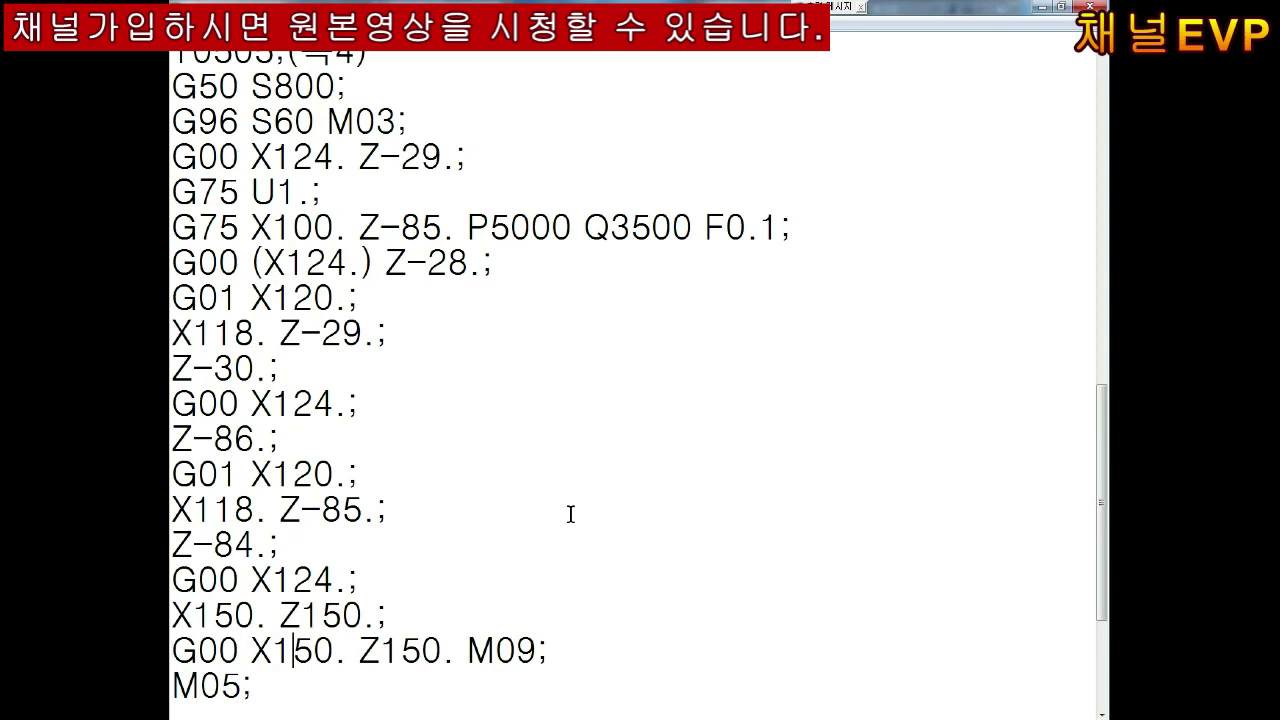
key("Right")
key("Right")
key("Right")
key("BackSpace")
key("BackSpace")
key("BackSpace")
key("BackSpace")
key("BackSpace")
key("BackSpace")
key("BackSpace")
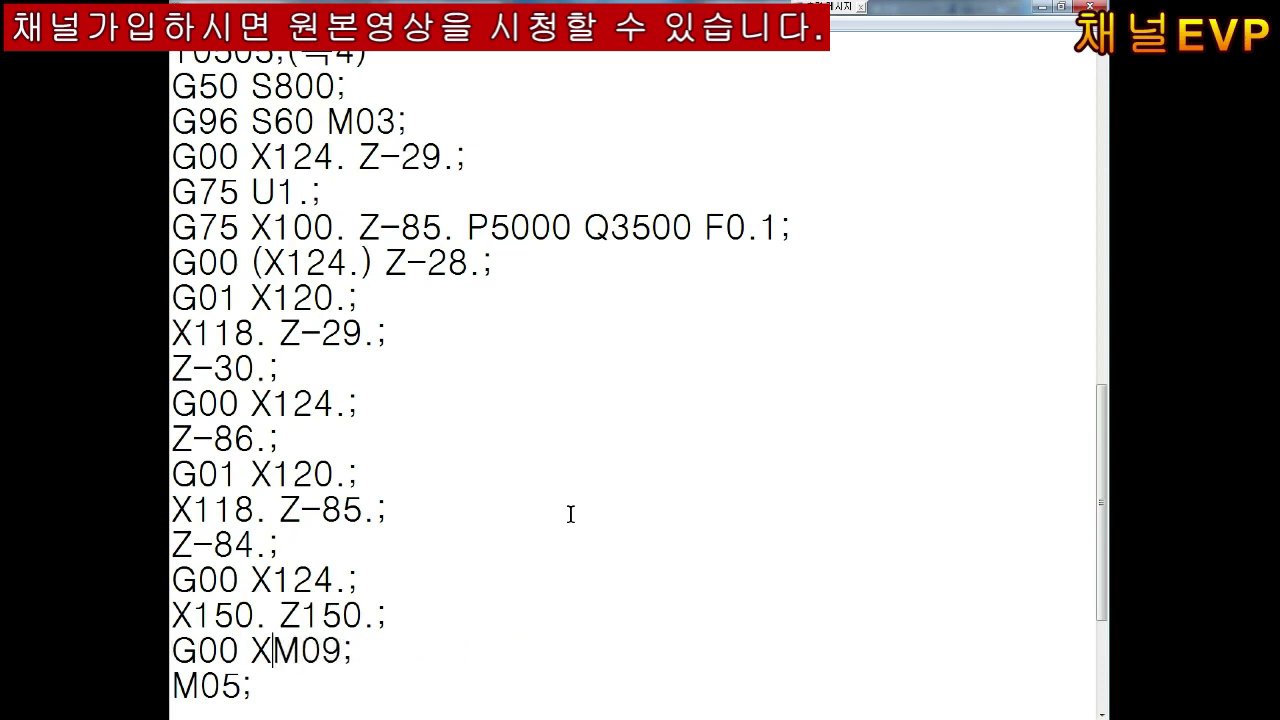
key("BackSpace")
key("BackSpace")
key("BackSpace")
key("BackSpace")
key("BackSpace")
key("BackSpace")
key("BackSpace")
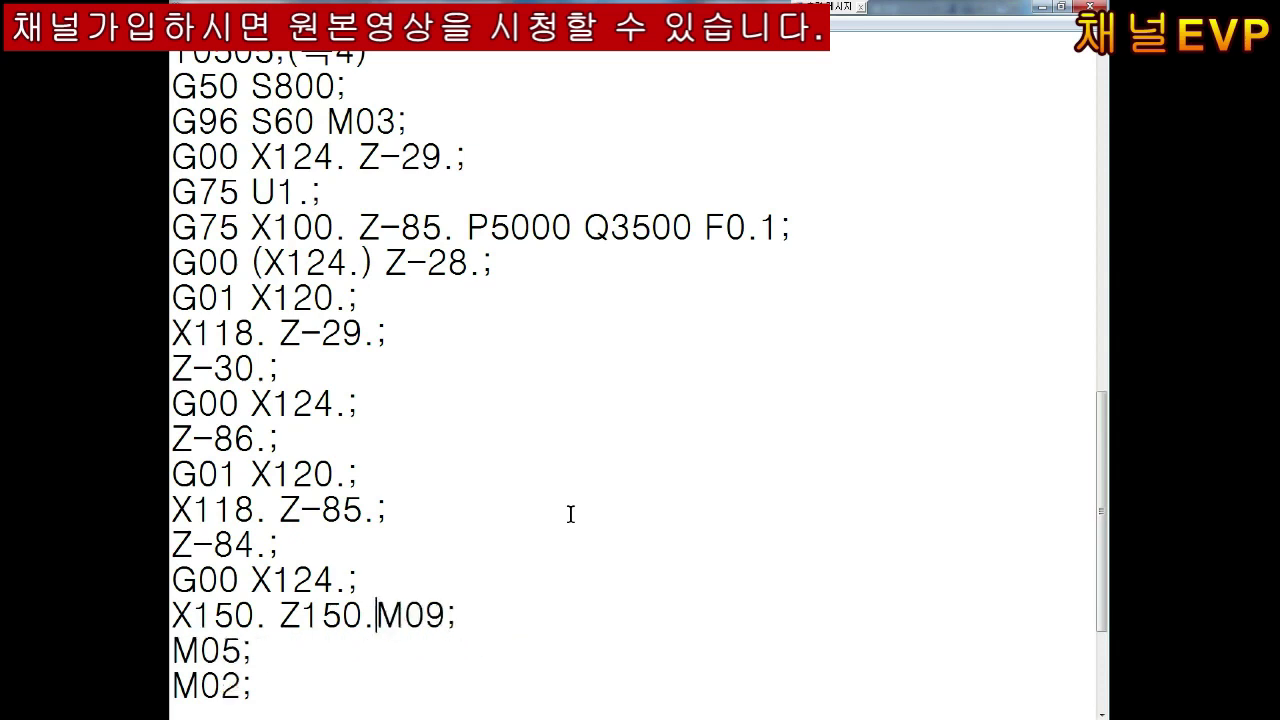
key("ctrl+End")
key("Return")
key("Return")
key("Up")
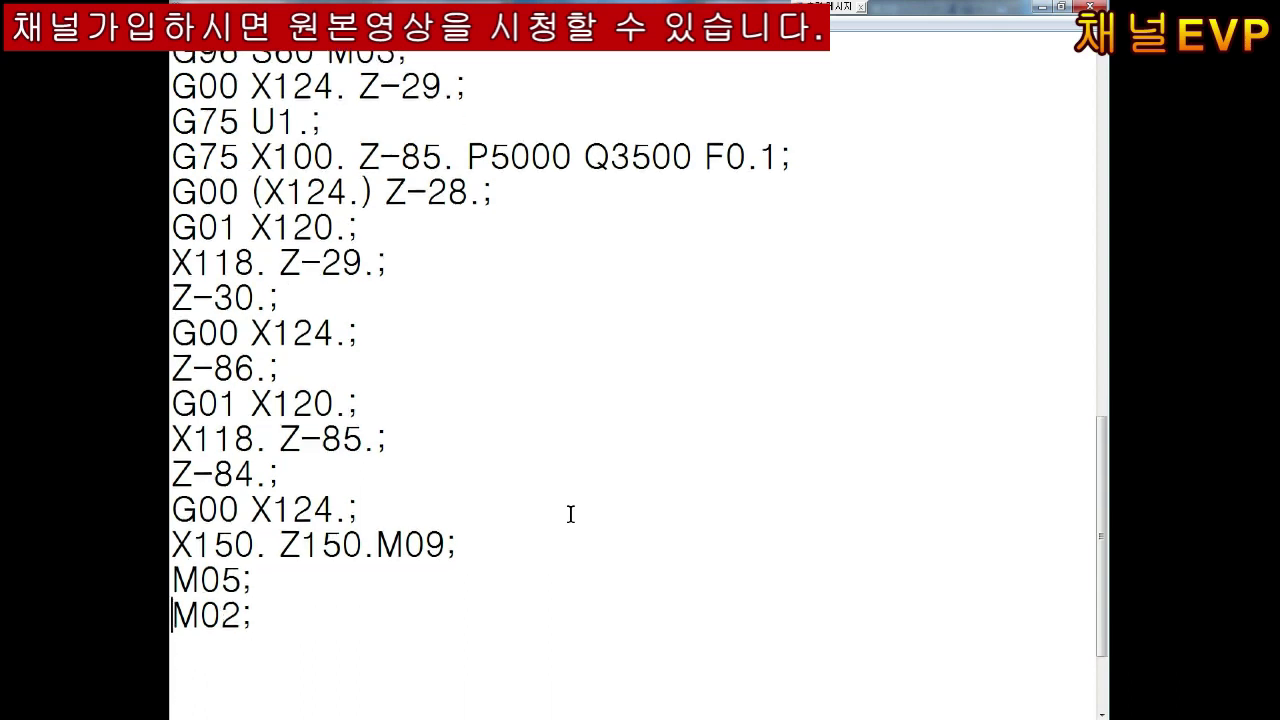
key("Up")
key("Up")
key("Up")
key("Up")
key("Up")
key("Up")
key("Up")
key("Up")
key("Up")
key("Up")
key("Up")
key("Up")
key("Up")
key("Up")
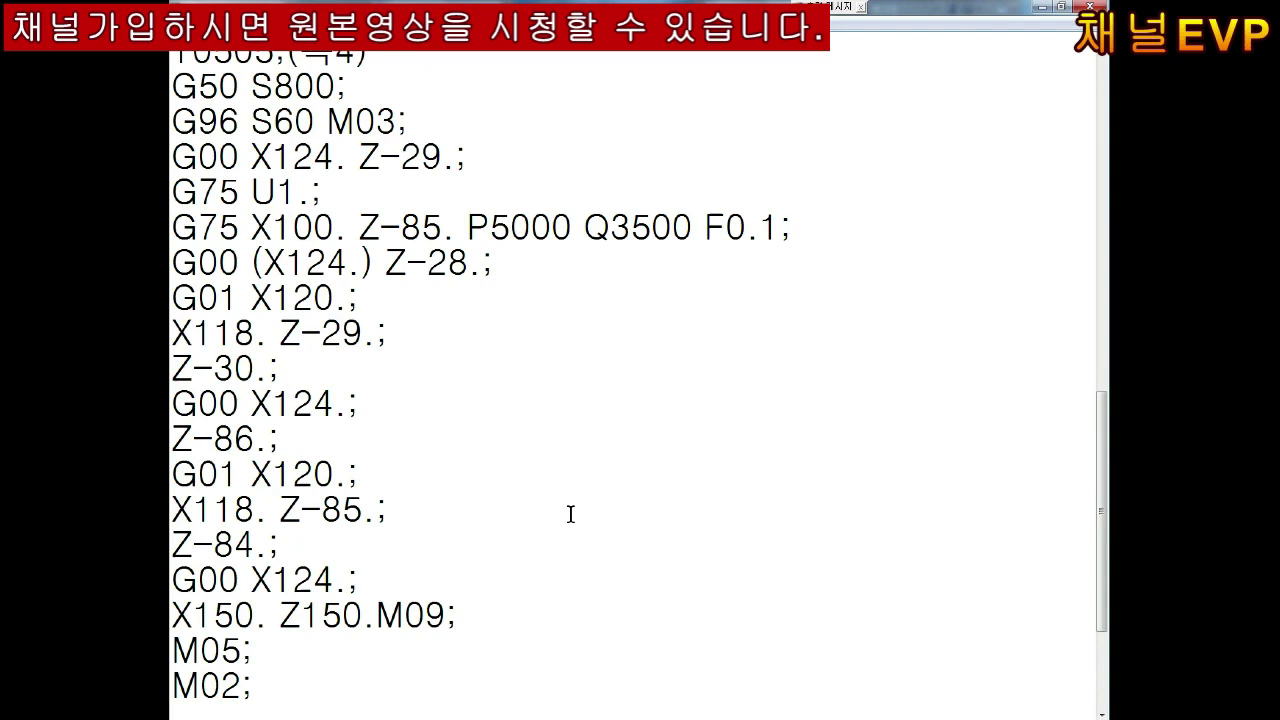
scroll(814, 706, "down", 1)
Reload the externally edited program in CIMCO Edit's backplot editor.
left_click(611, 371)
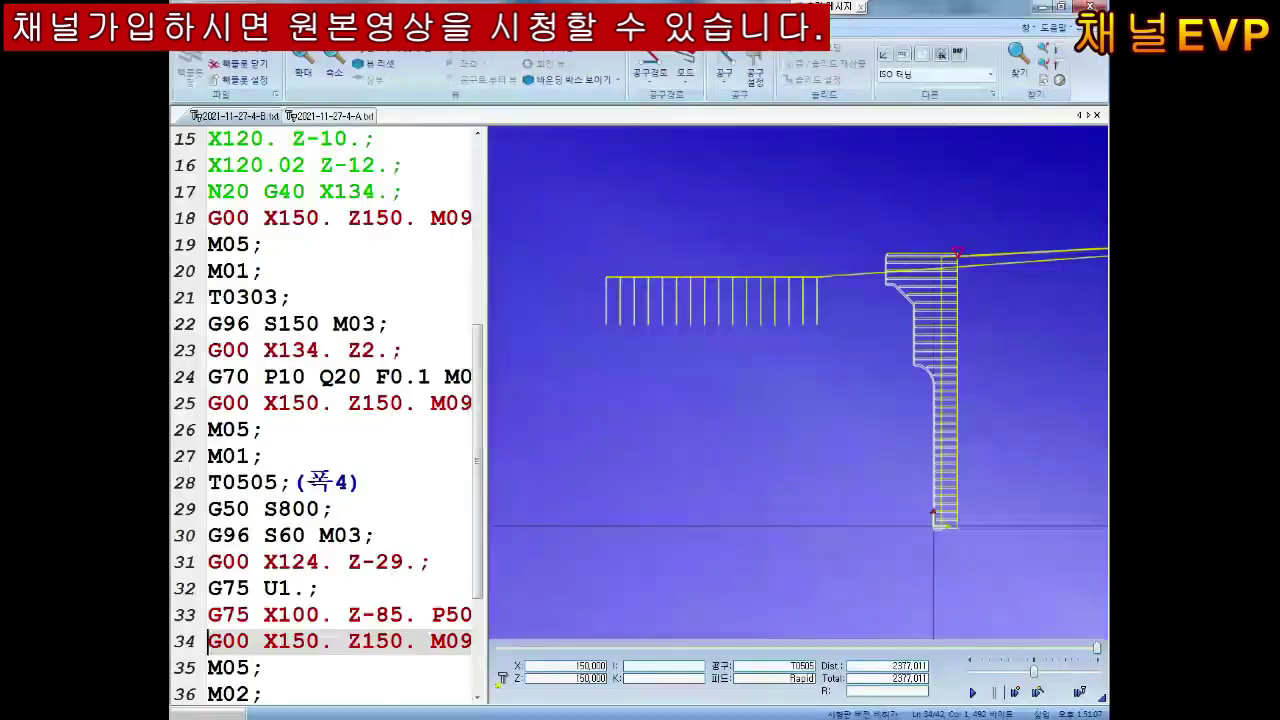
left_click(718, 418)
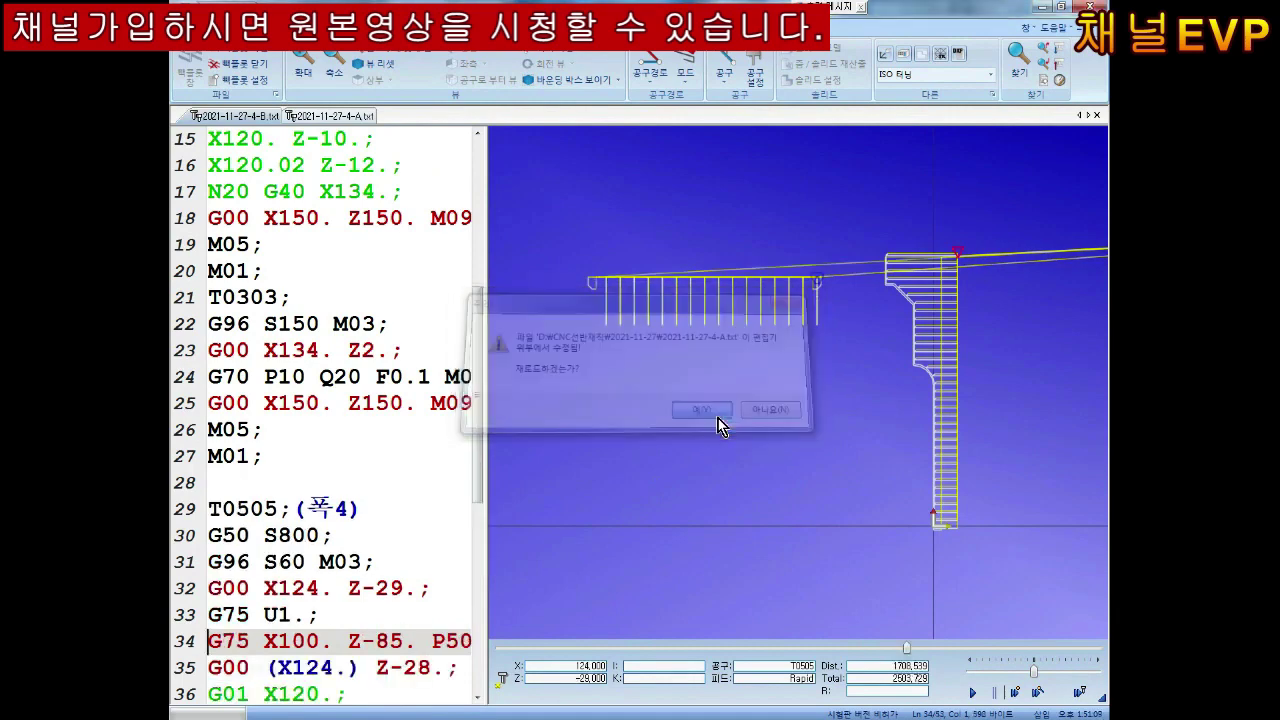
scroll(651, 292, "up", 3)
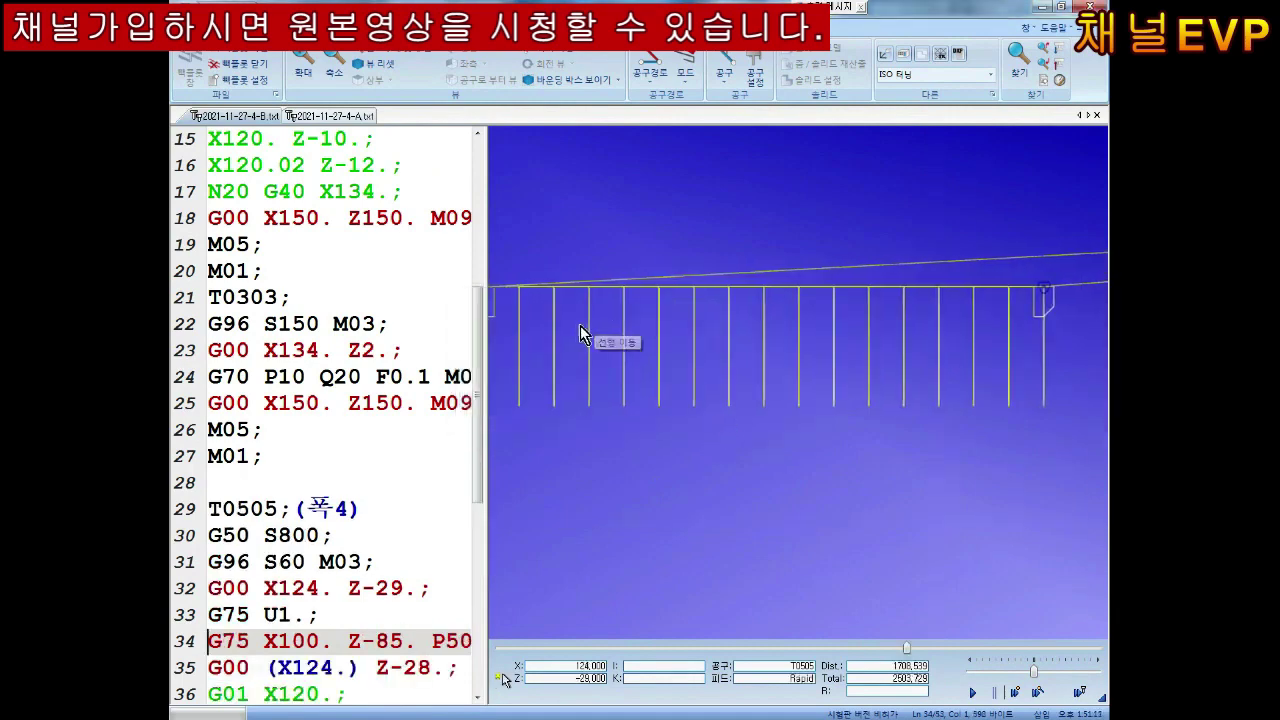
scroll(583, 333, "up", 3)
scroll(666, 354, "up", 2)
scroll(628, 326, "down", 1)
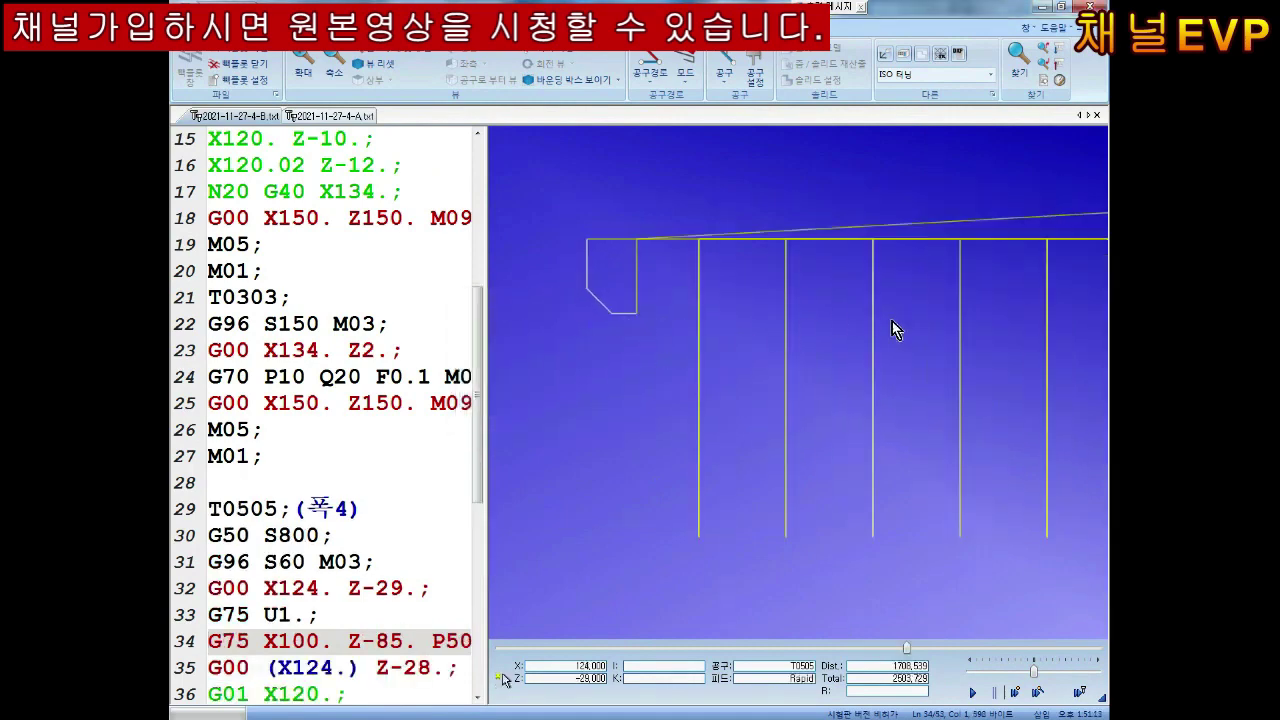
scroll(870, 335, "down", 2)
scroll(930, 385, "up", 1)
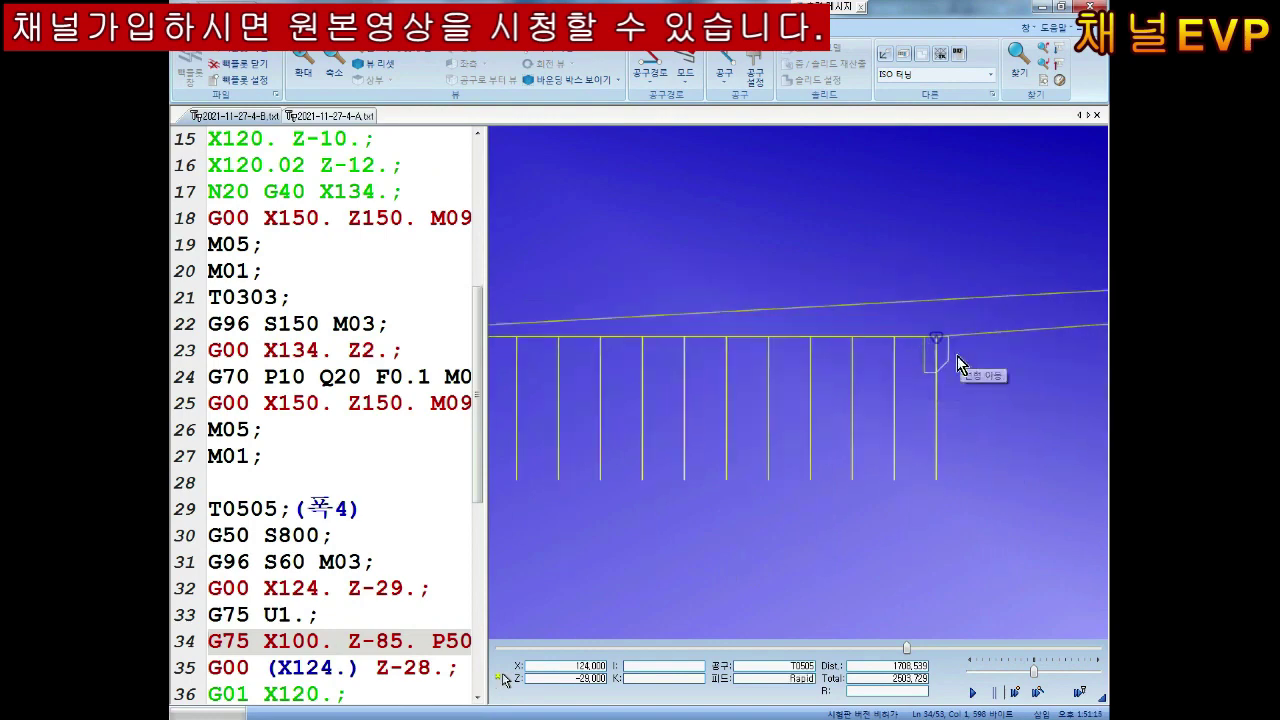
scroll(940, 372, "down", 2)
scroll(852, 390, "up", 1)
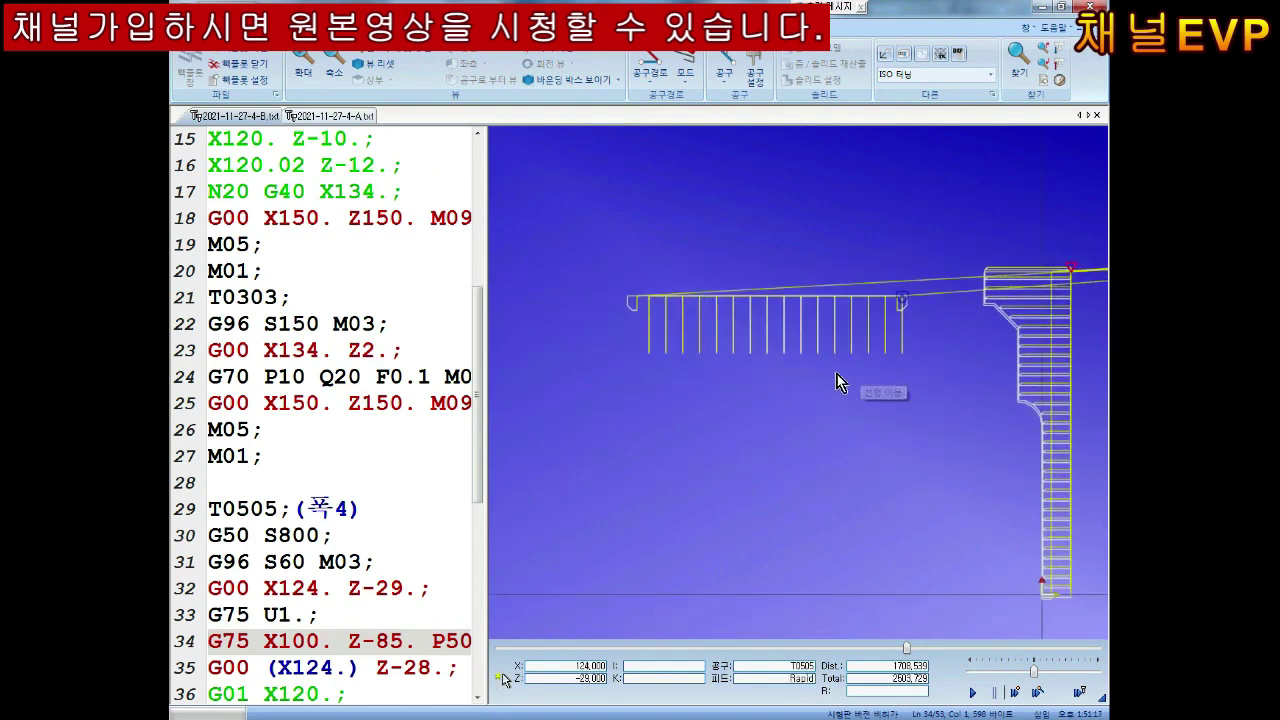
Run the backplot simulation and replay it from the start through the final retract.
left_click(972, 692)
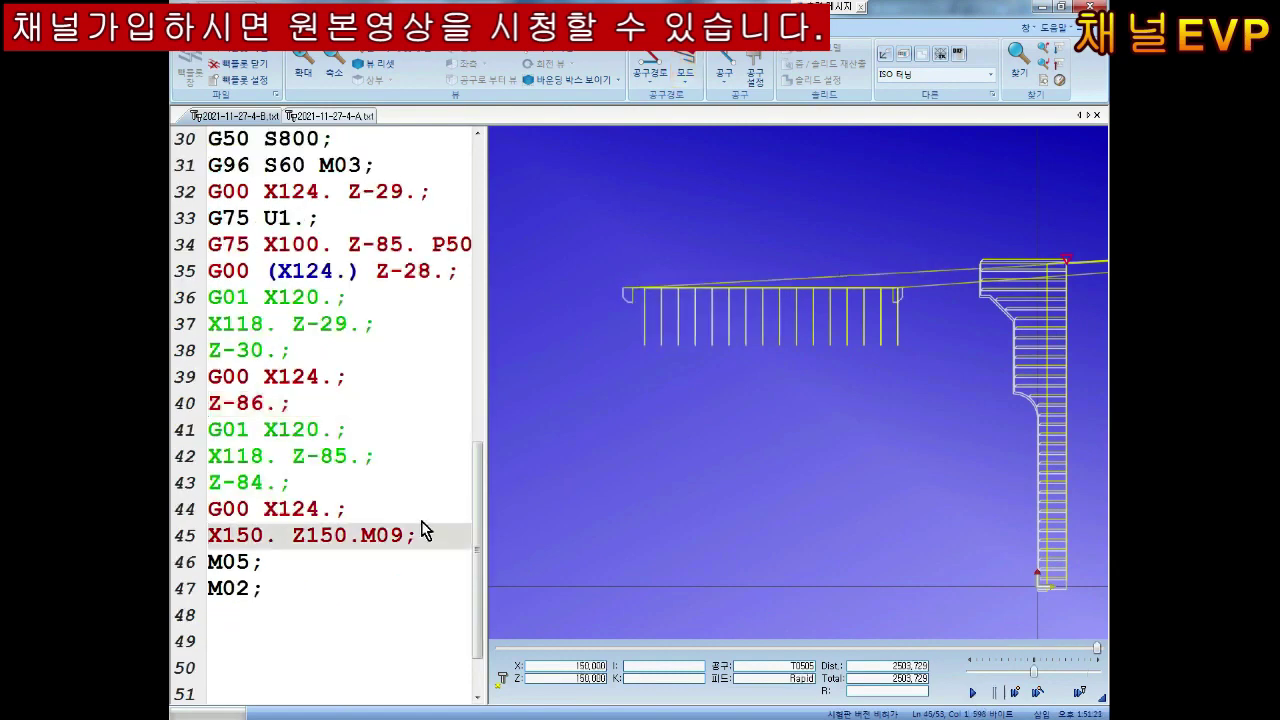
left_click(251, 190)
key("Up")
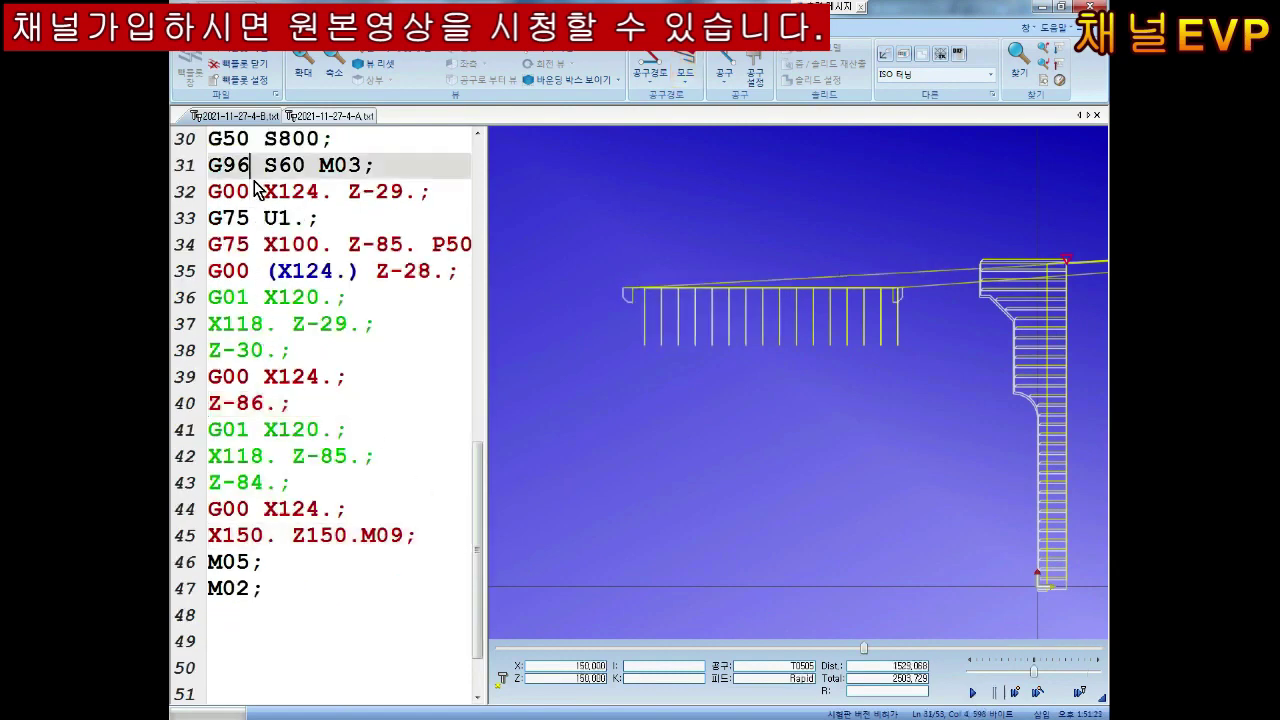
key("Up")
key("Up")
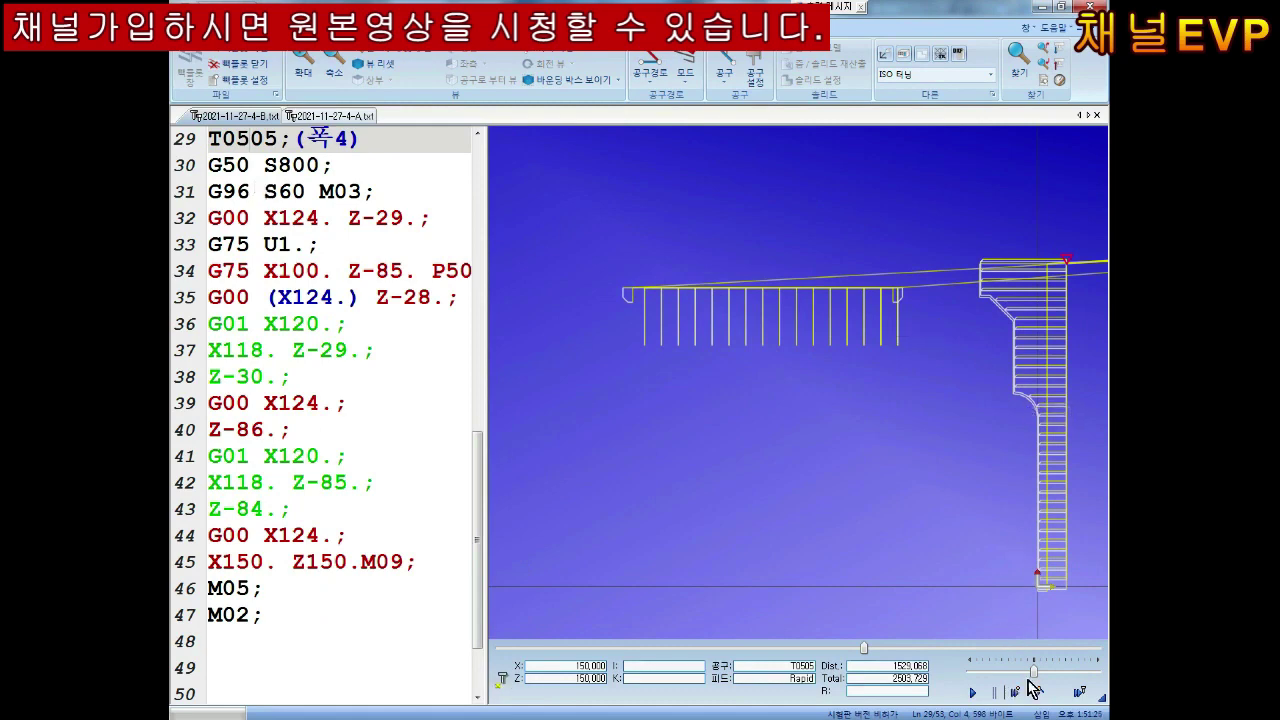
left_click(1037, 691)
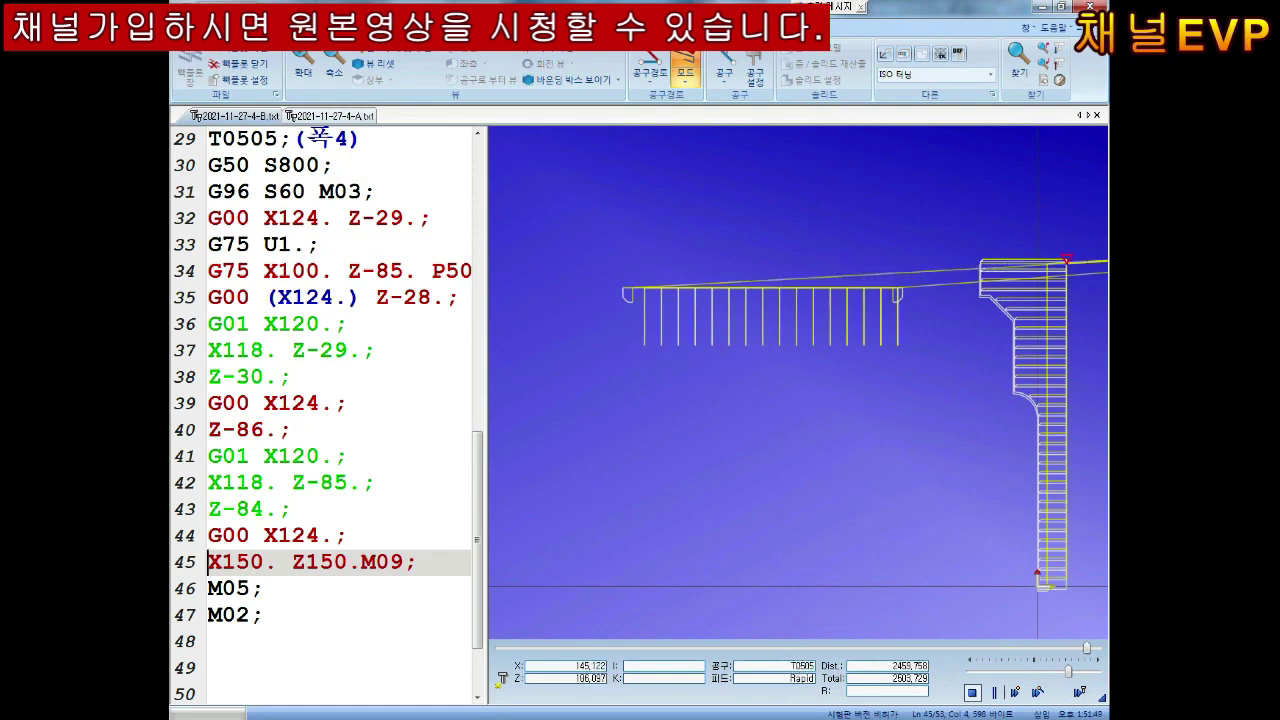
In the Swansoft simulator's EDIT mode, open NC code file 2021-11-27-4-B.
left_click(735, 620)
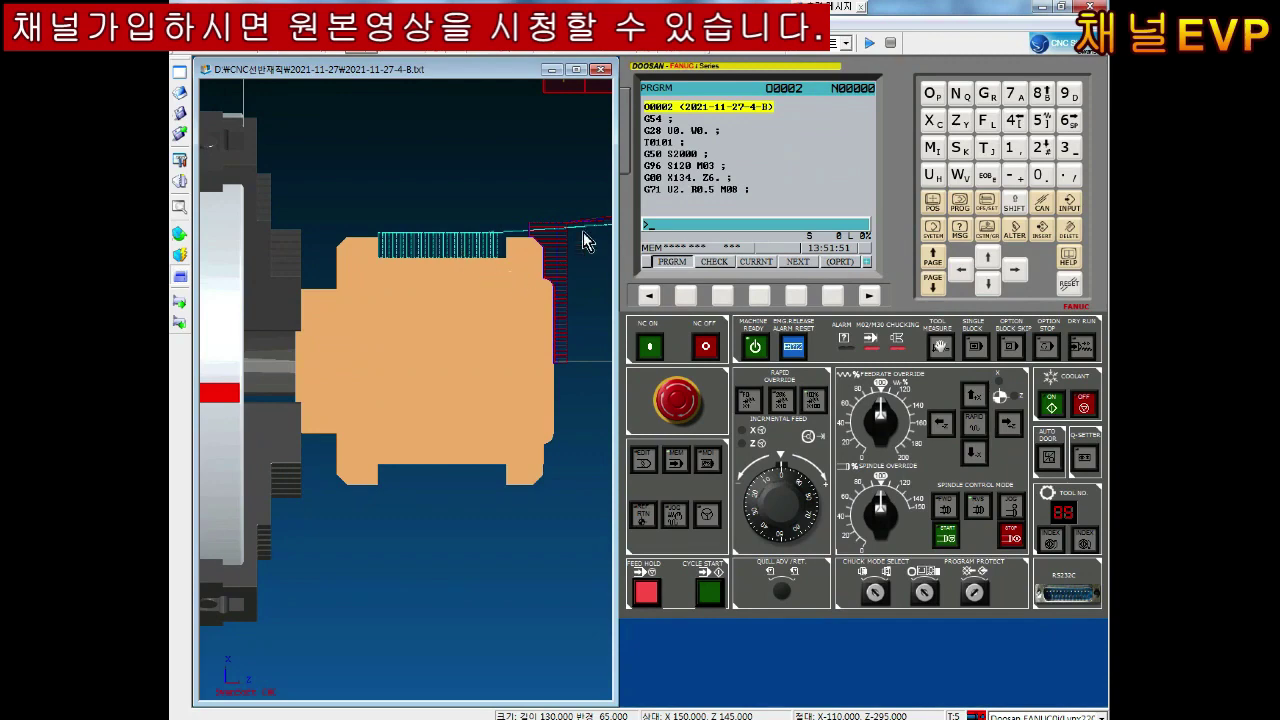
left_click(662, 448)
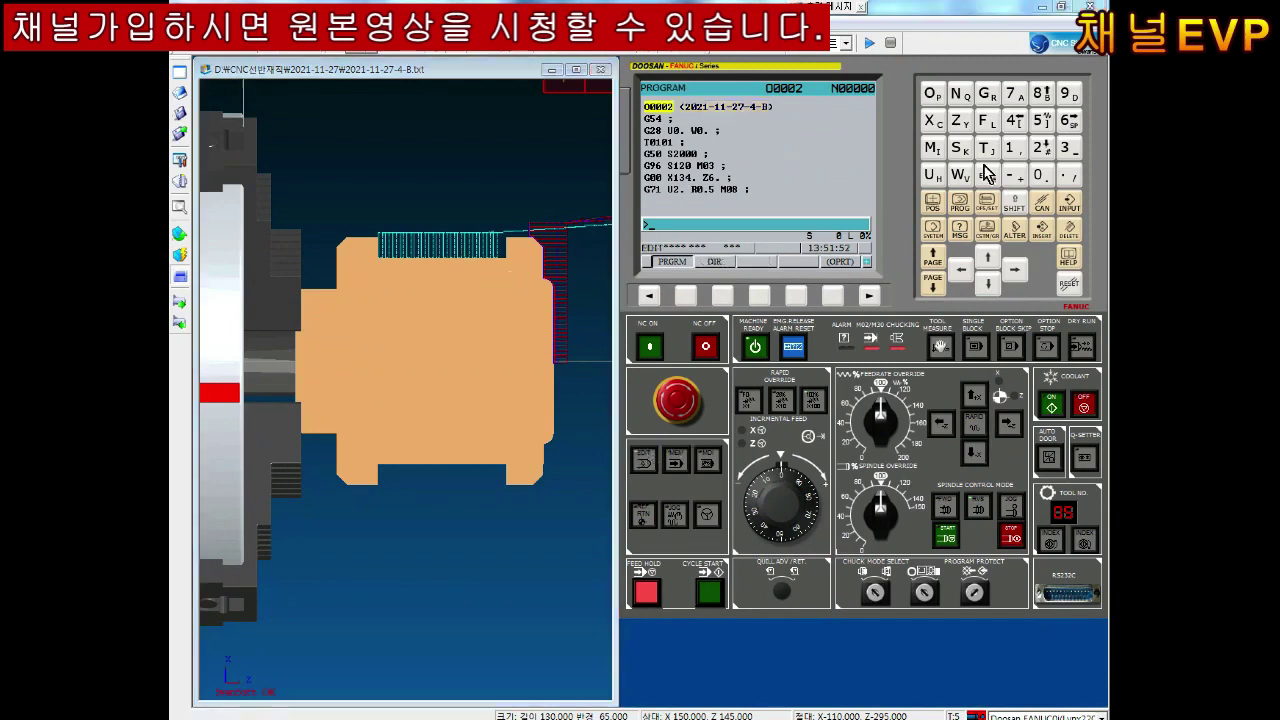
left_click(178, 113)
left_click(778, 404)
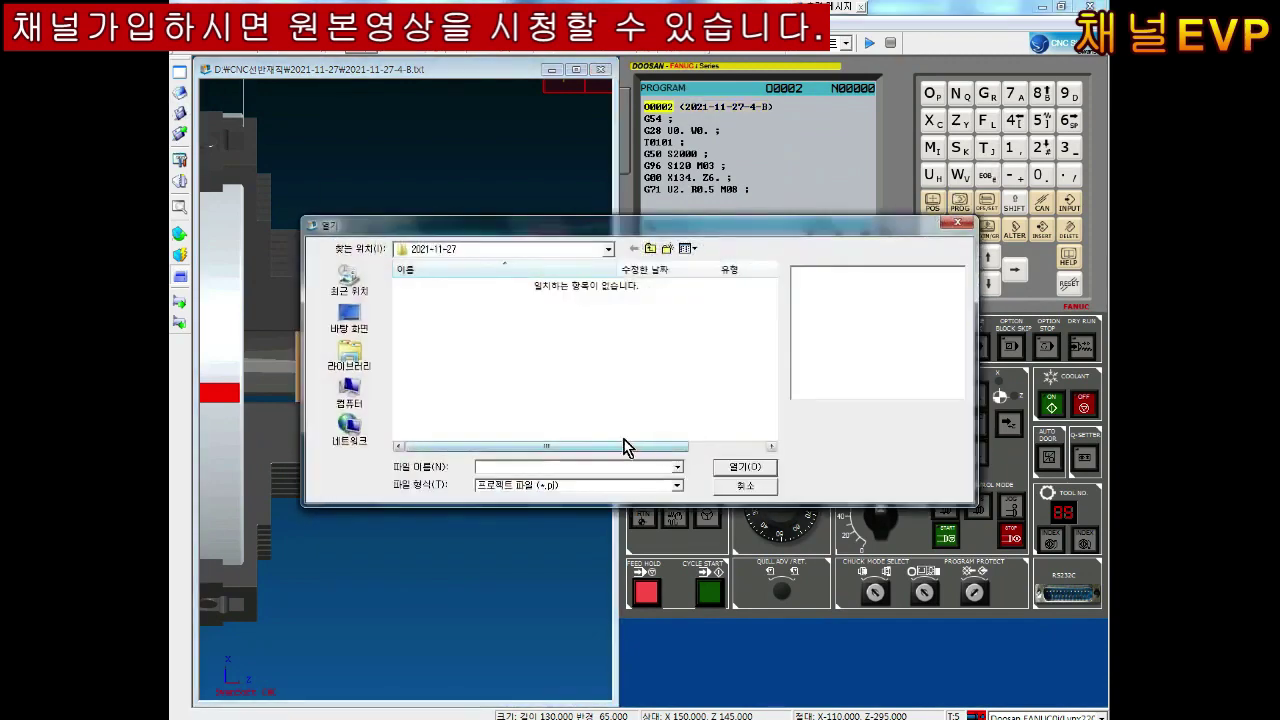
left_click(575, 486)
left_click(526, 508)
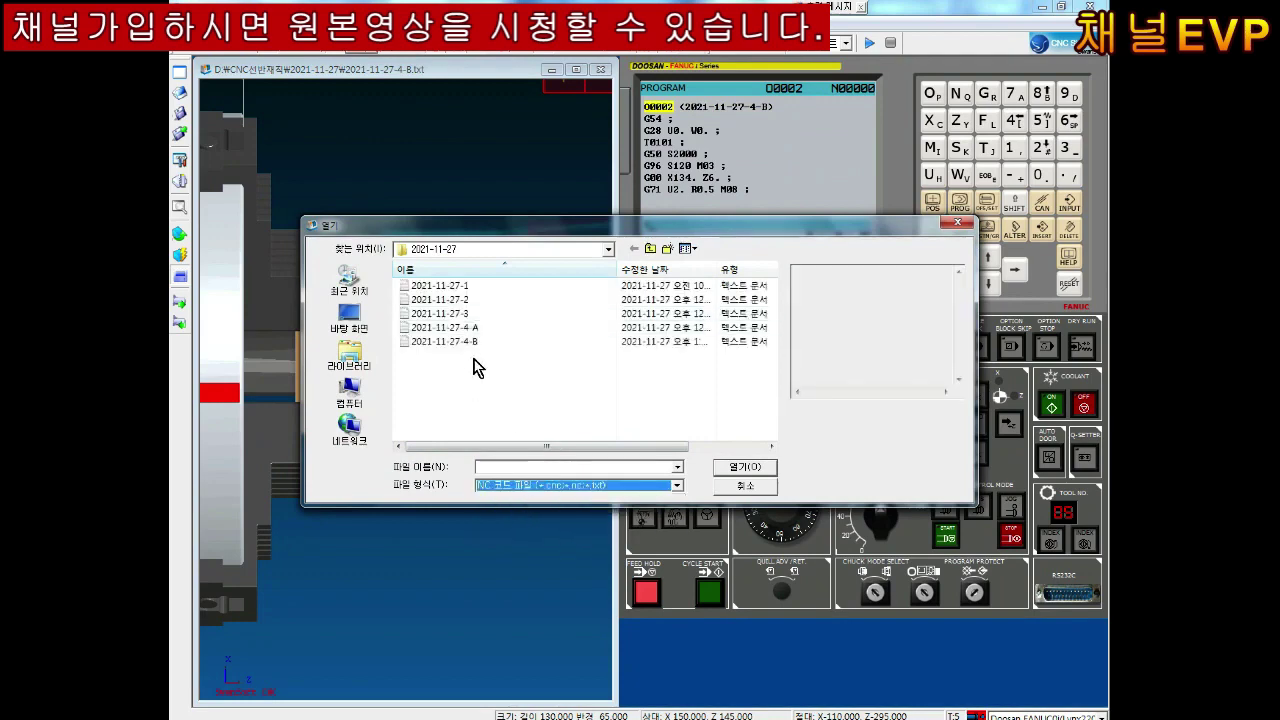
double_click(474, 342)
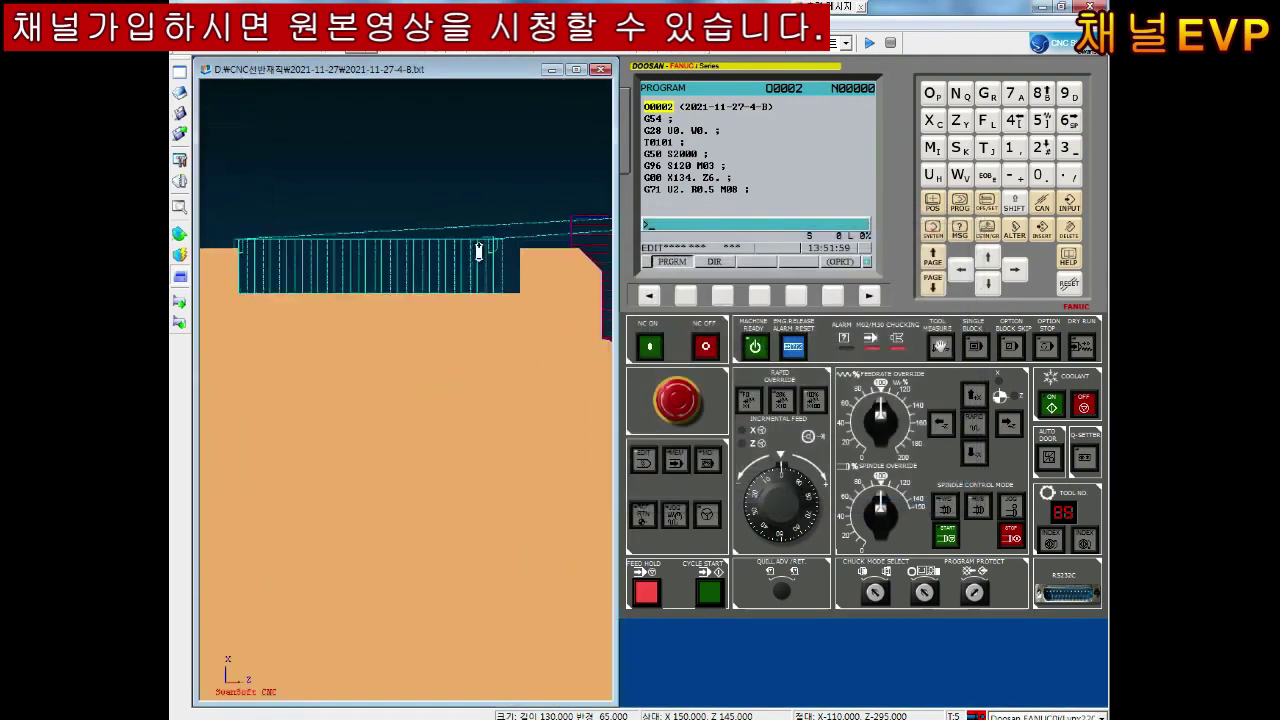
Page through the loaded program O0002 to the T0505 G75 grooving block.
scroll(447, 297, "up", 1)
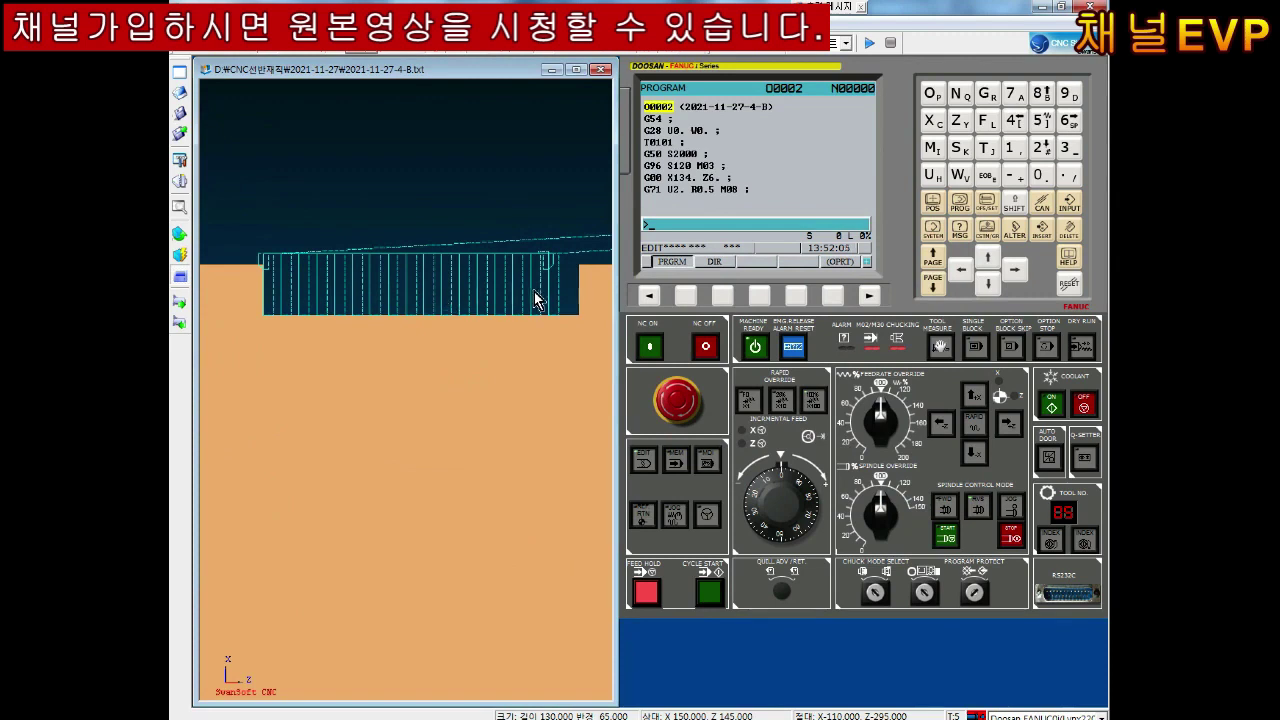
left_click(657, 459)
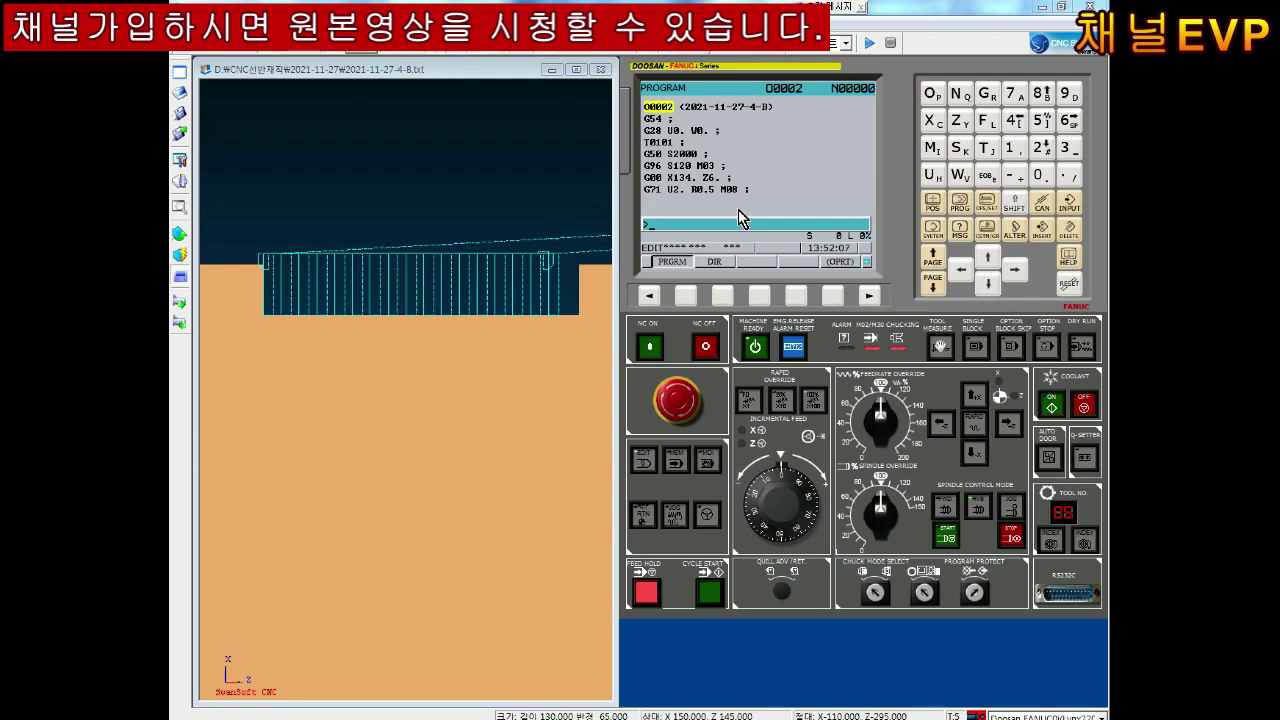
key("Down")
key("Down")
key("Down")
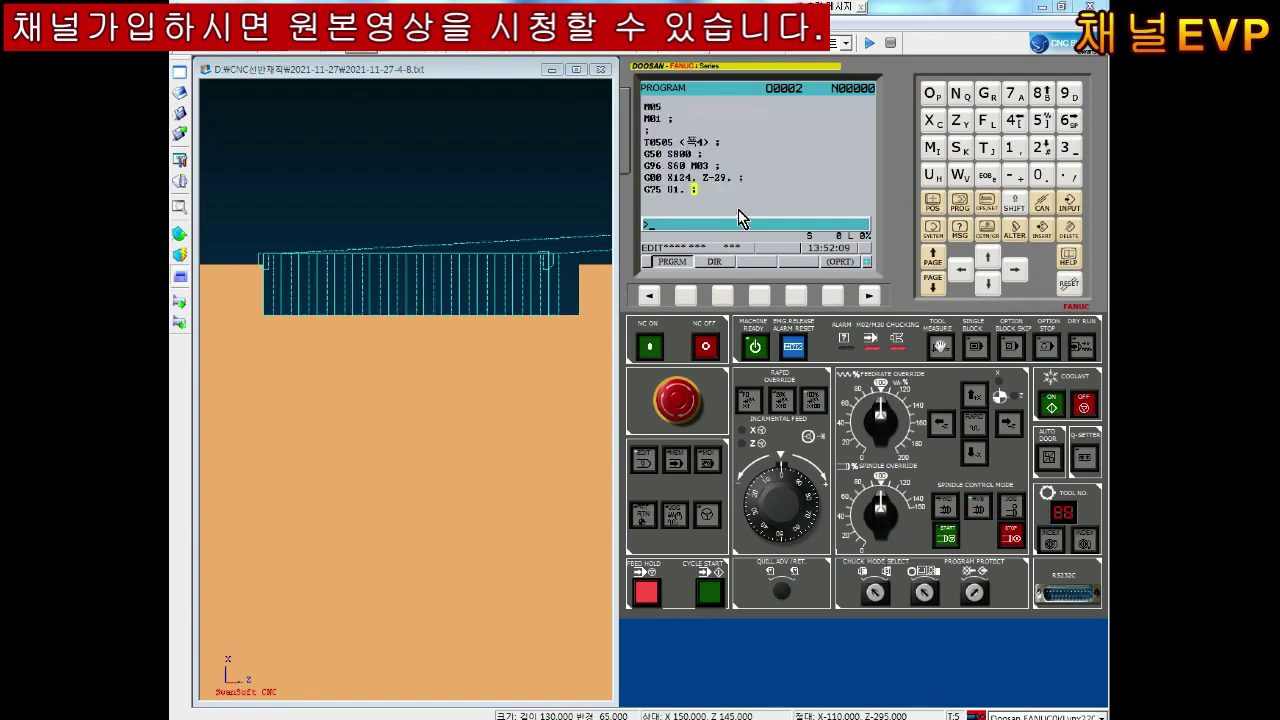
key("Down")
key("Down")
key("Down")
key("Up")
key("Up")
key("Up")
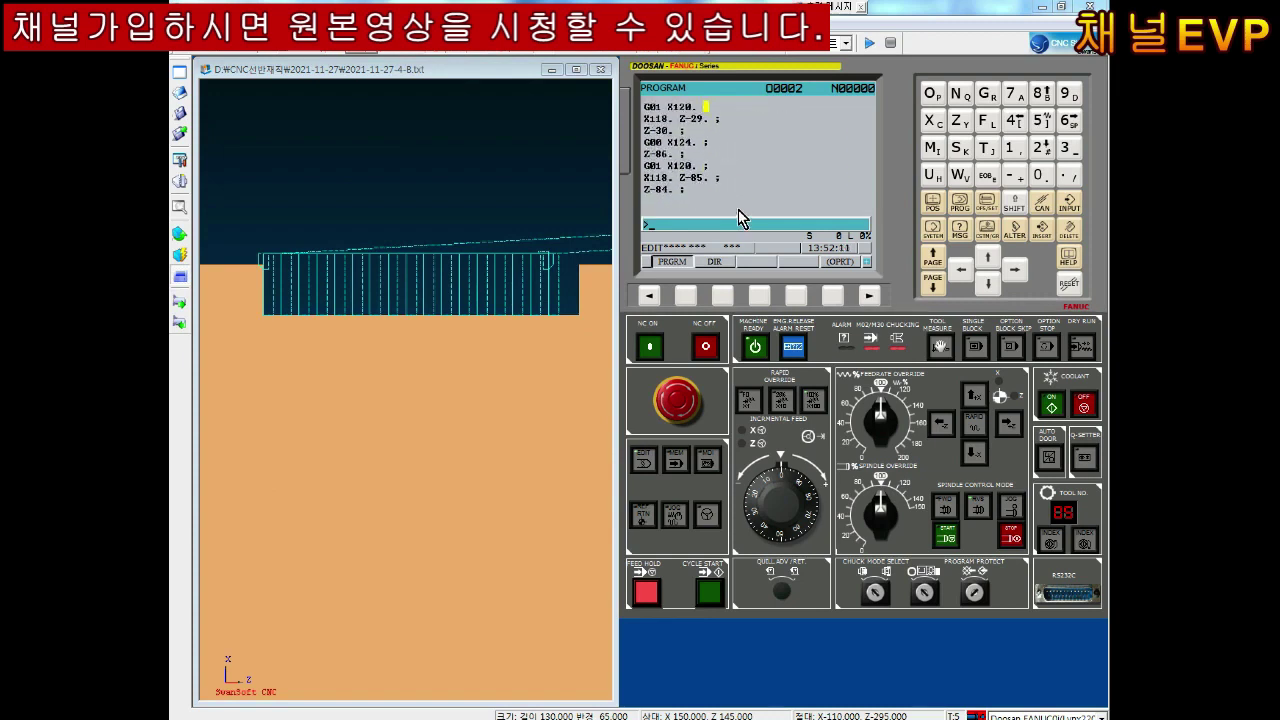
key("Up")
key("Up")
key("Up")
key("Up")
key("Up")
key("Up")
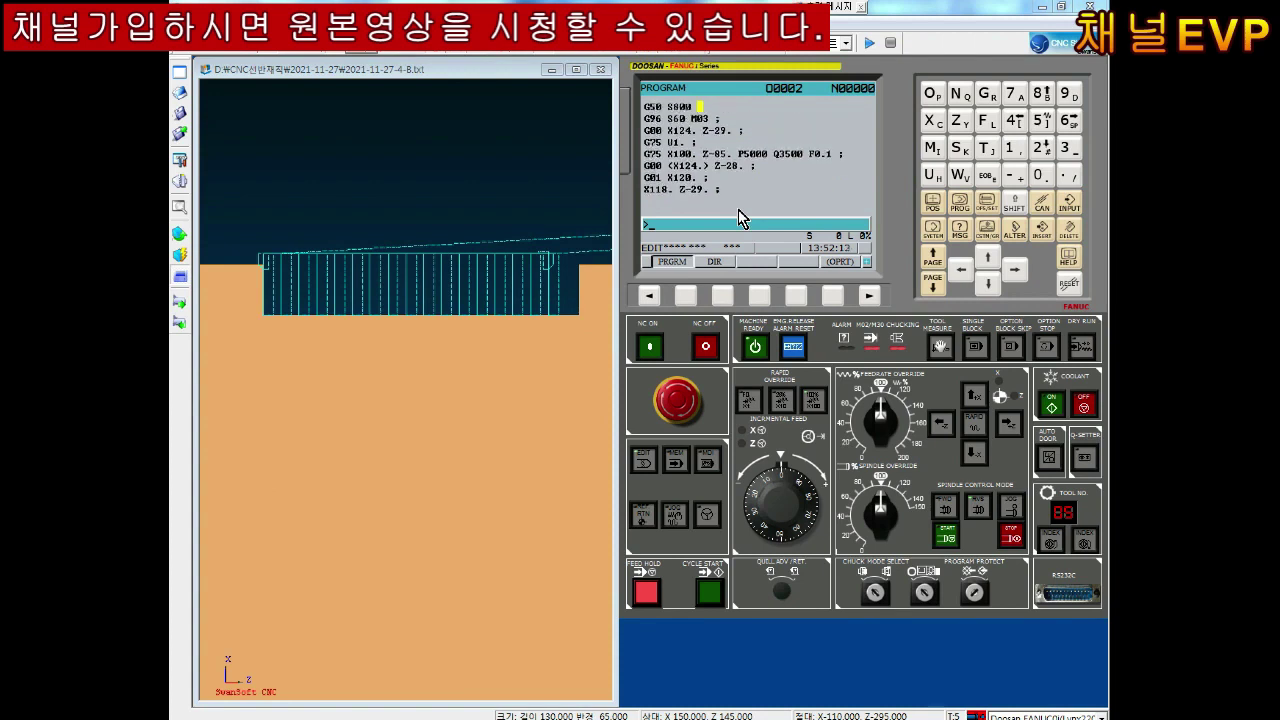
scroll(490, 300, "down", 1)
scroll(449, 289, "down", 1)
scroll(460, 378, "down", 2)
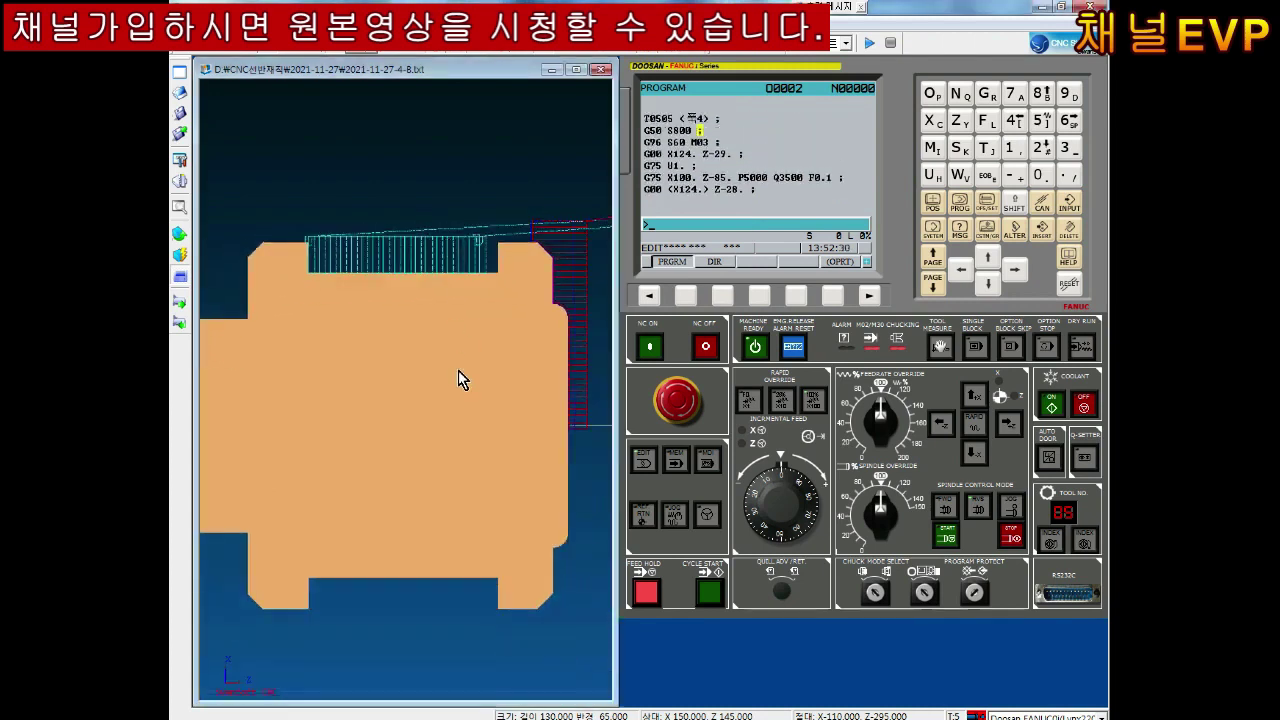
Run the program in MEM mode past the M01 stop through the T0505 G75 grooving cycle.
left_click(677, 459)
left_click(718, 598)
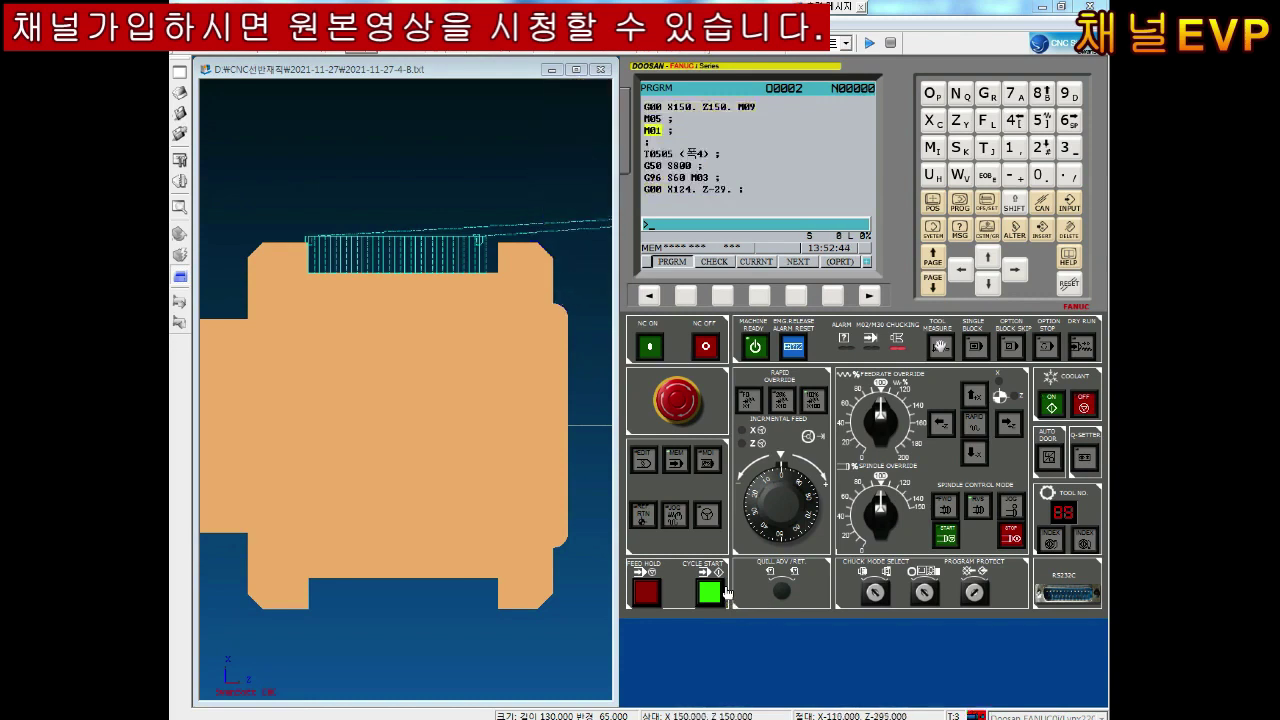
left_click(724, 590)
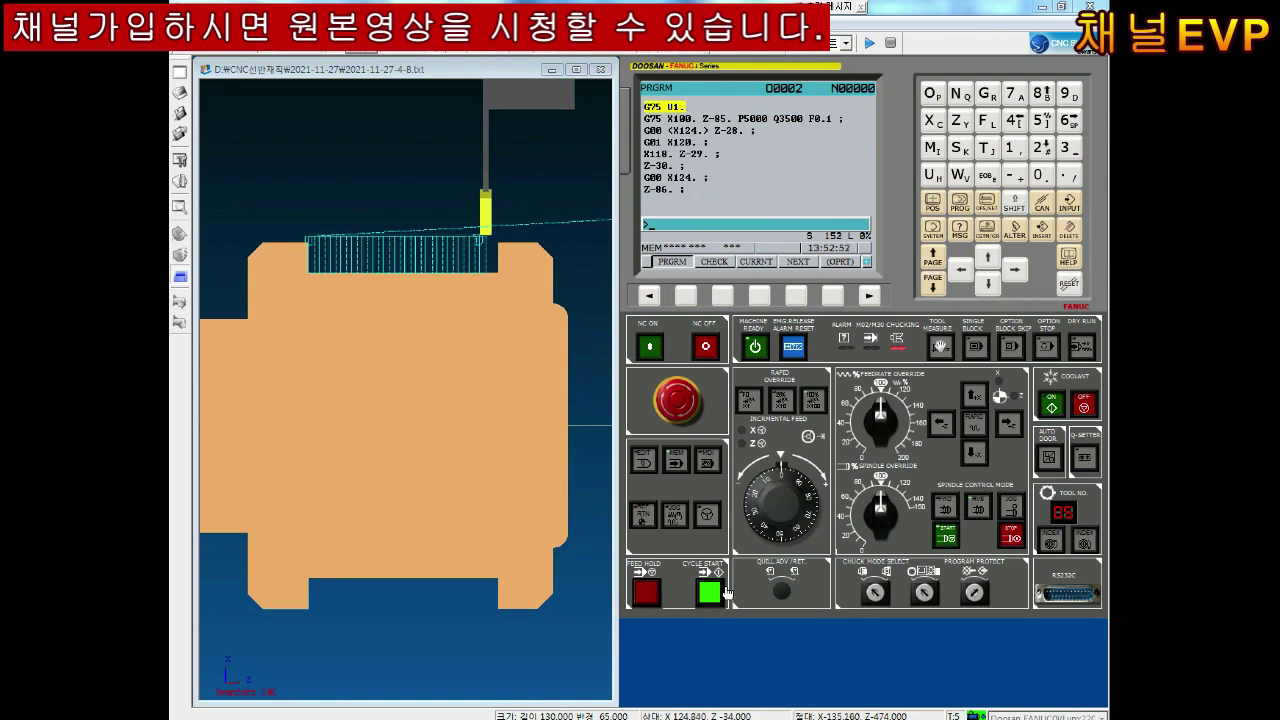
left_click(710, 592)
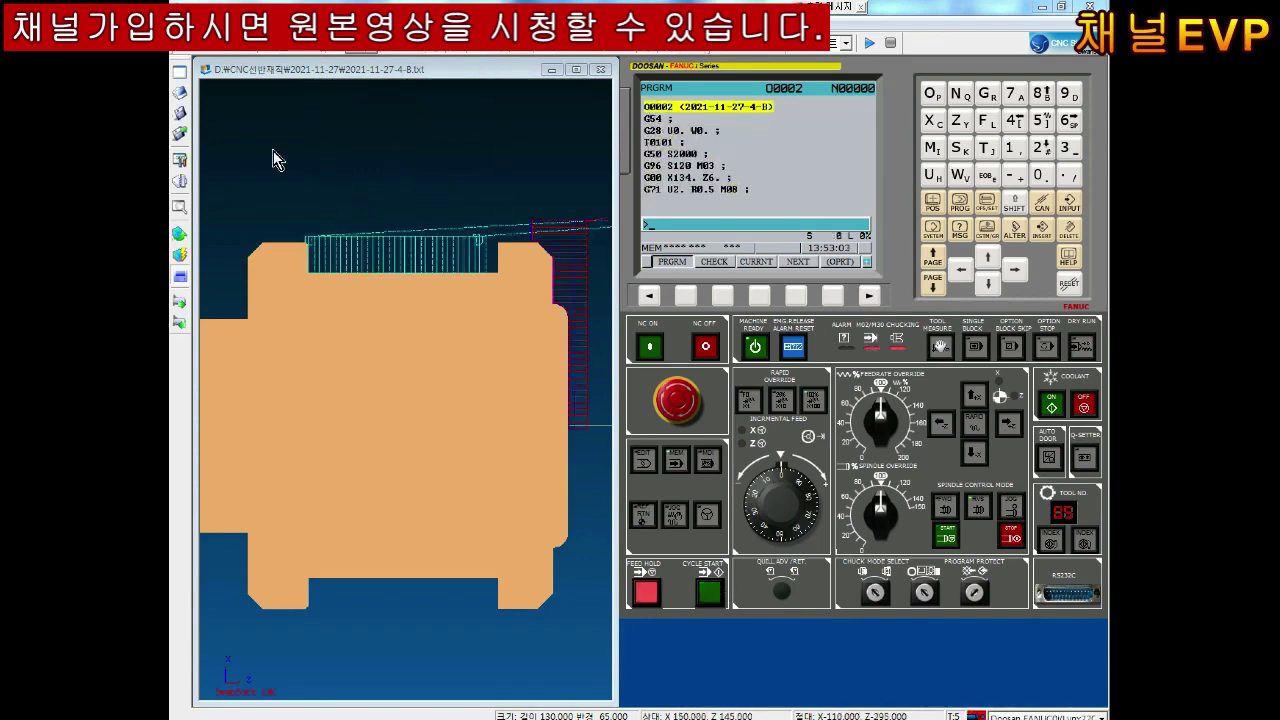
Set up a fresh 120-diameter workpiece and start program O0002 running again.
left_click(180, 233)
left_click(215, 231)
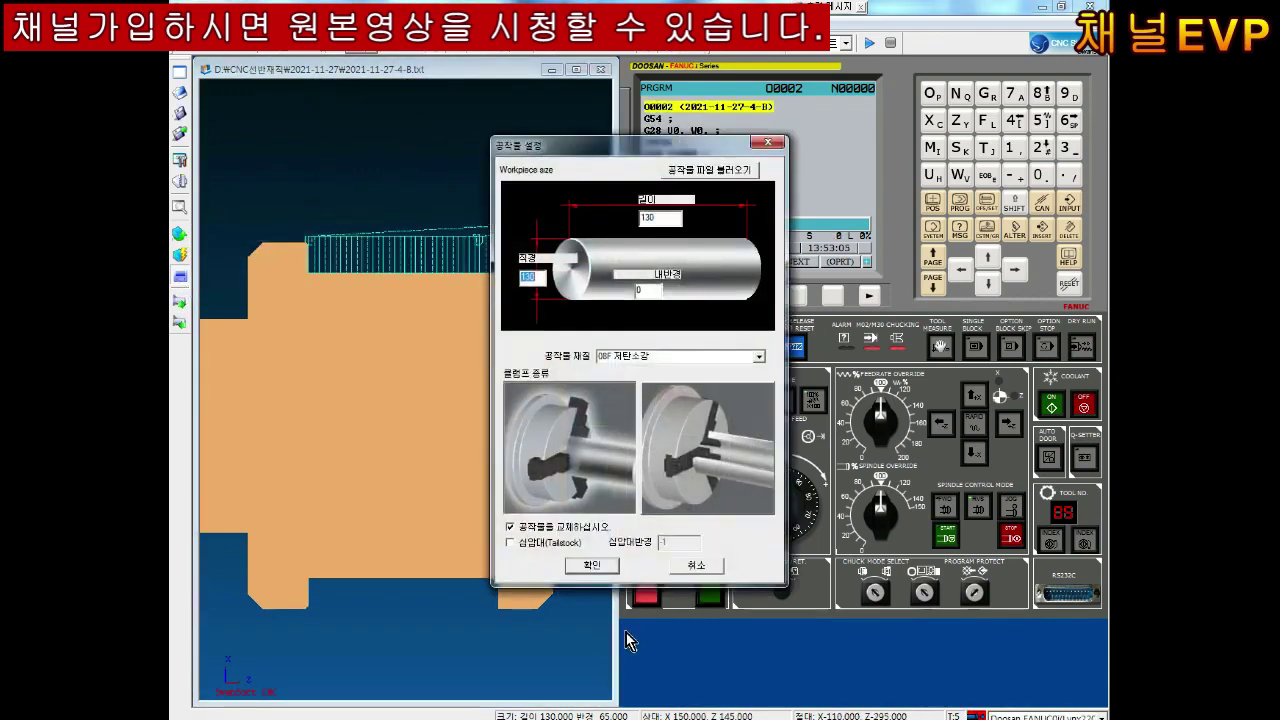
left_click(593, 566)
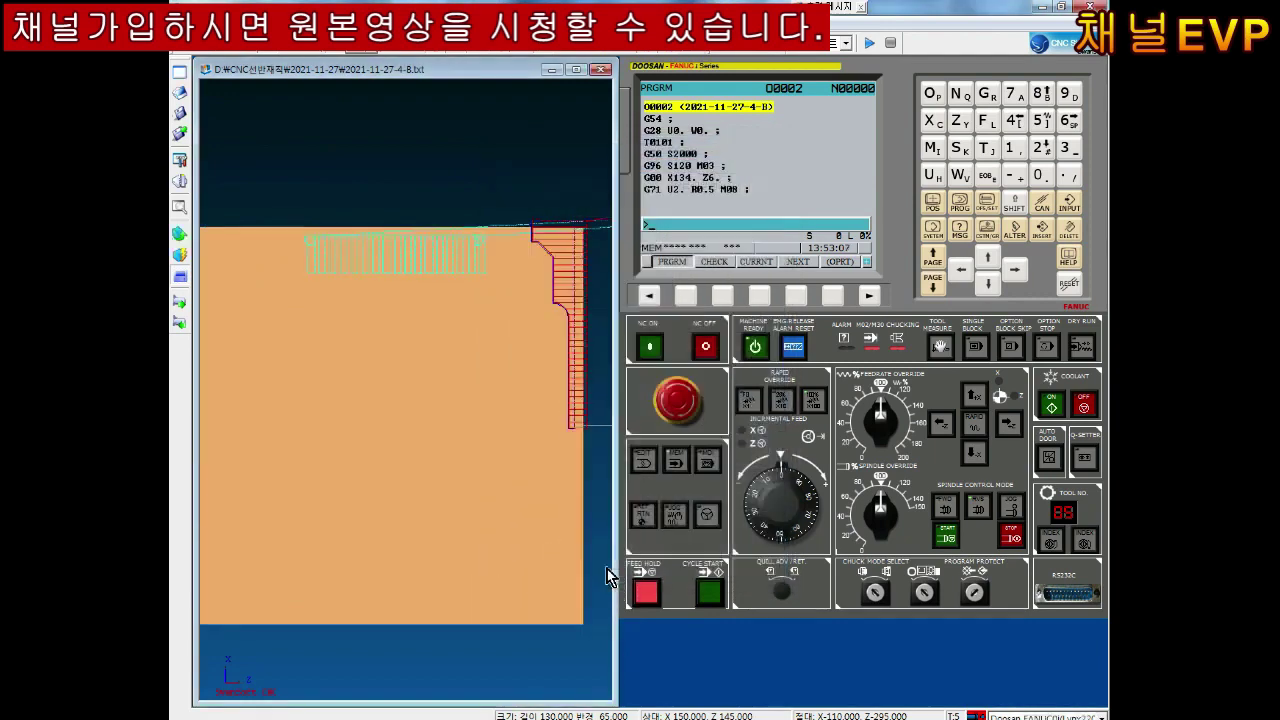
left_click(180, 233)
left_click(245, 238)
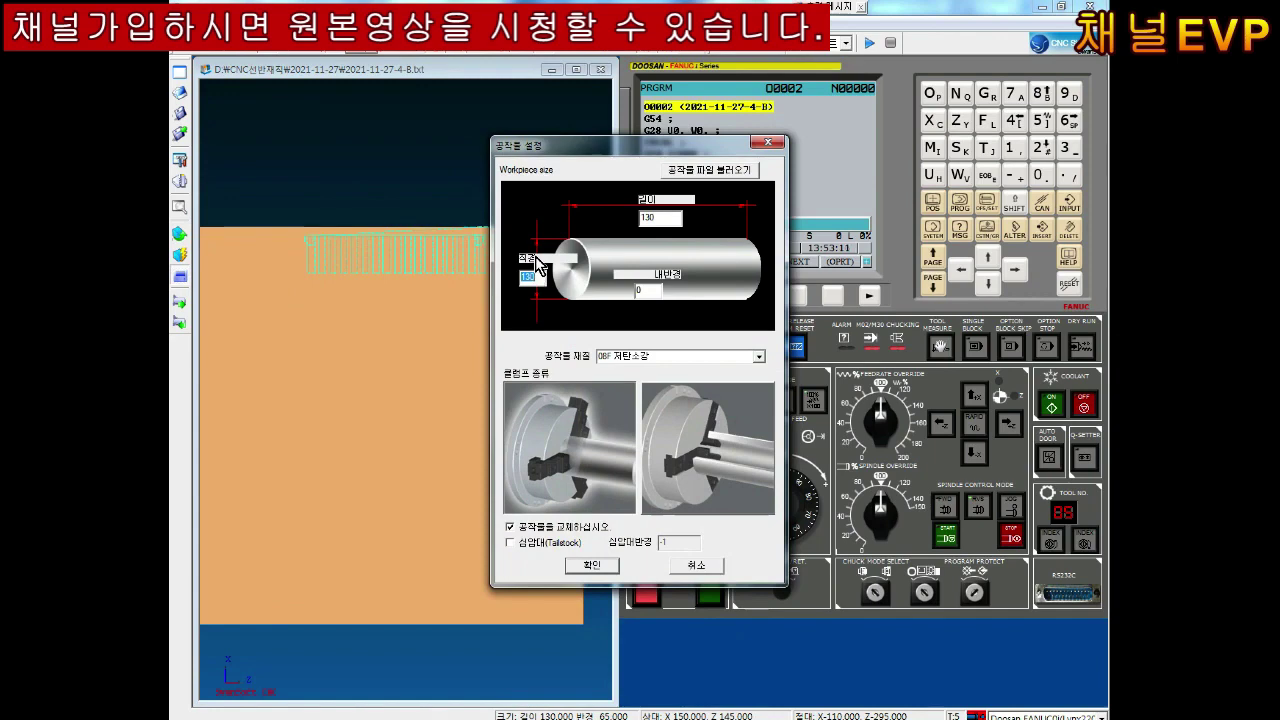
key("Return")
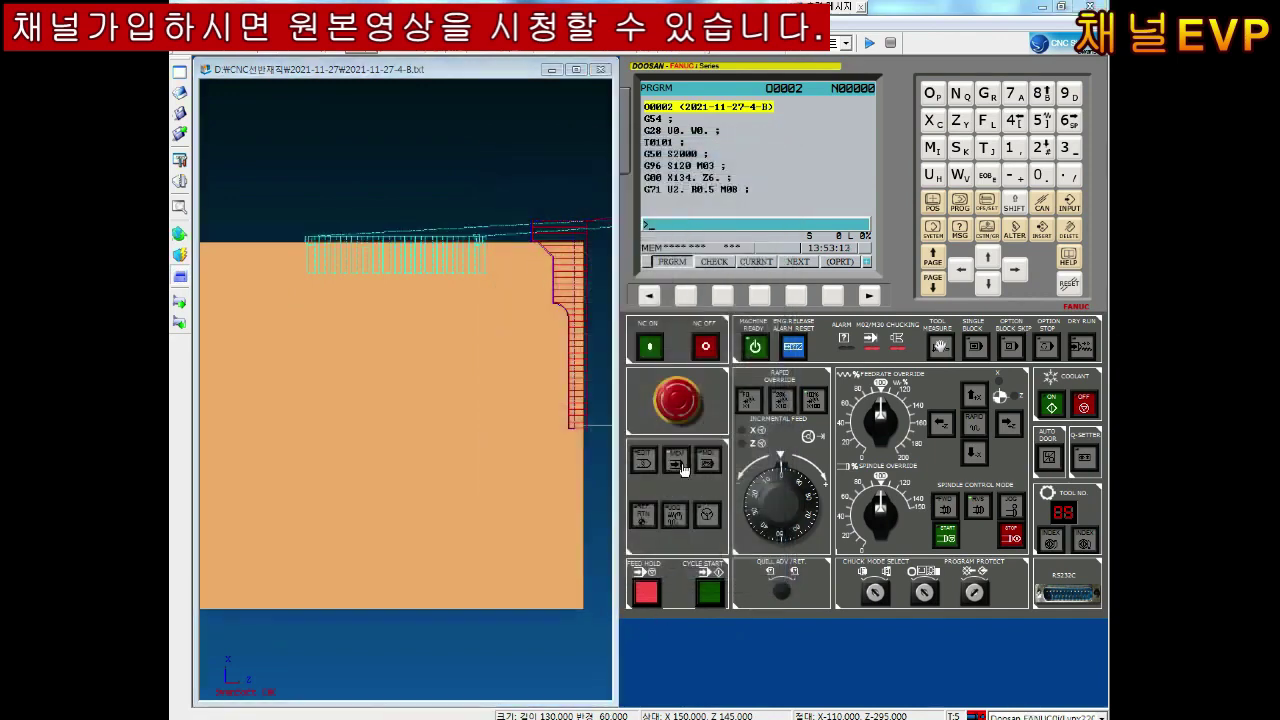
left_click(707, 594)
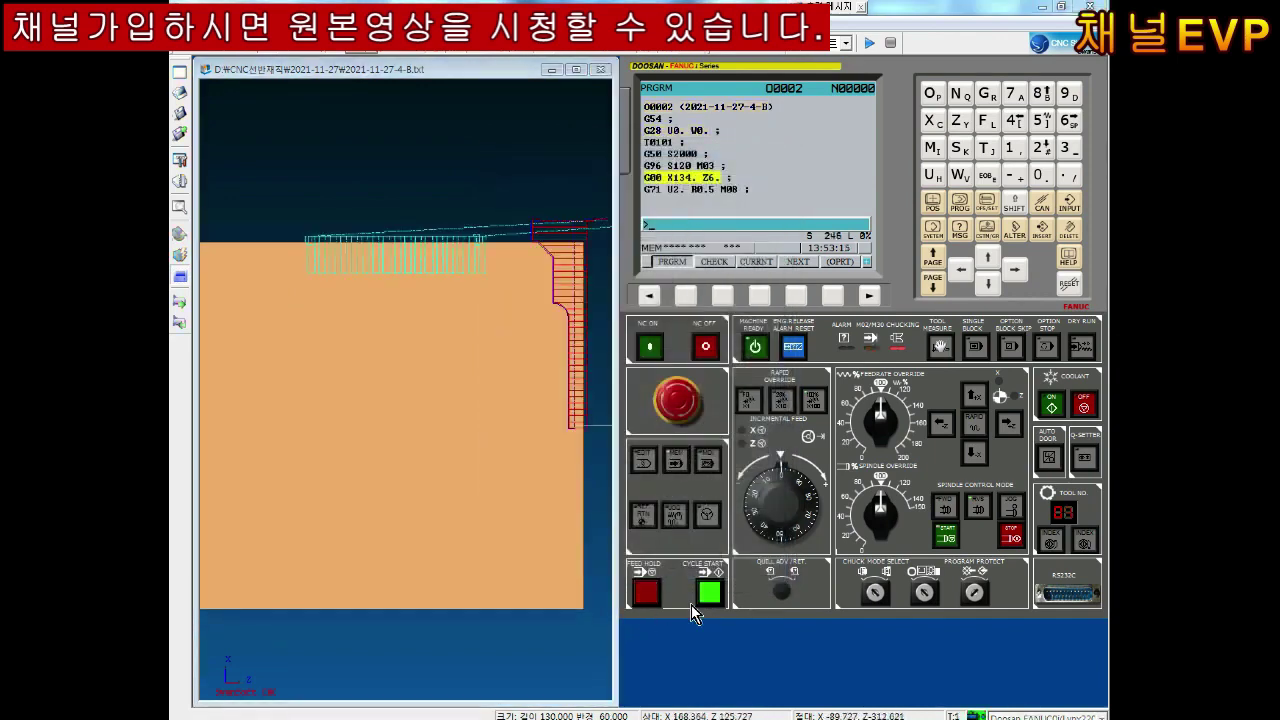